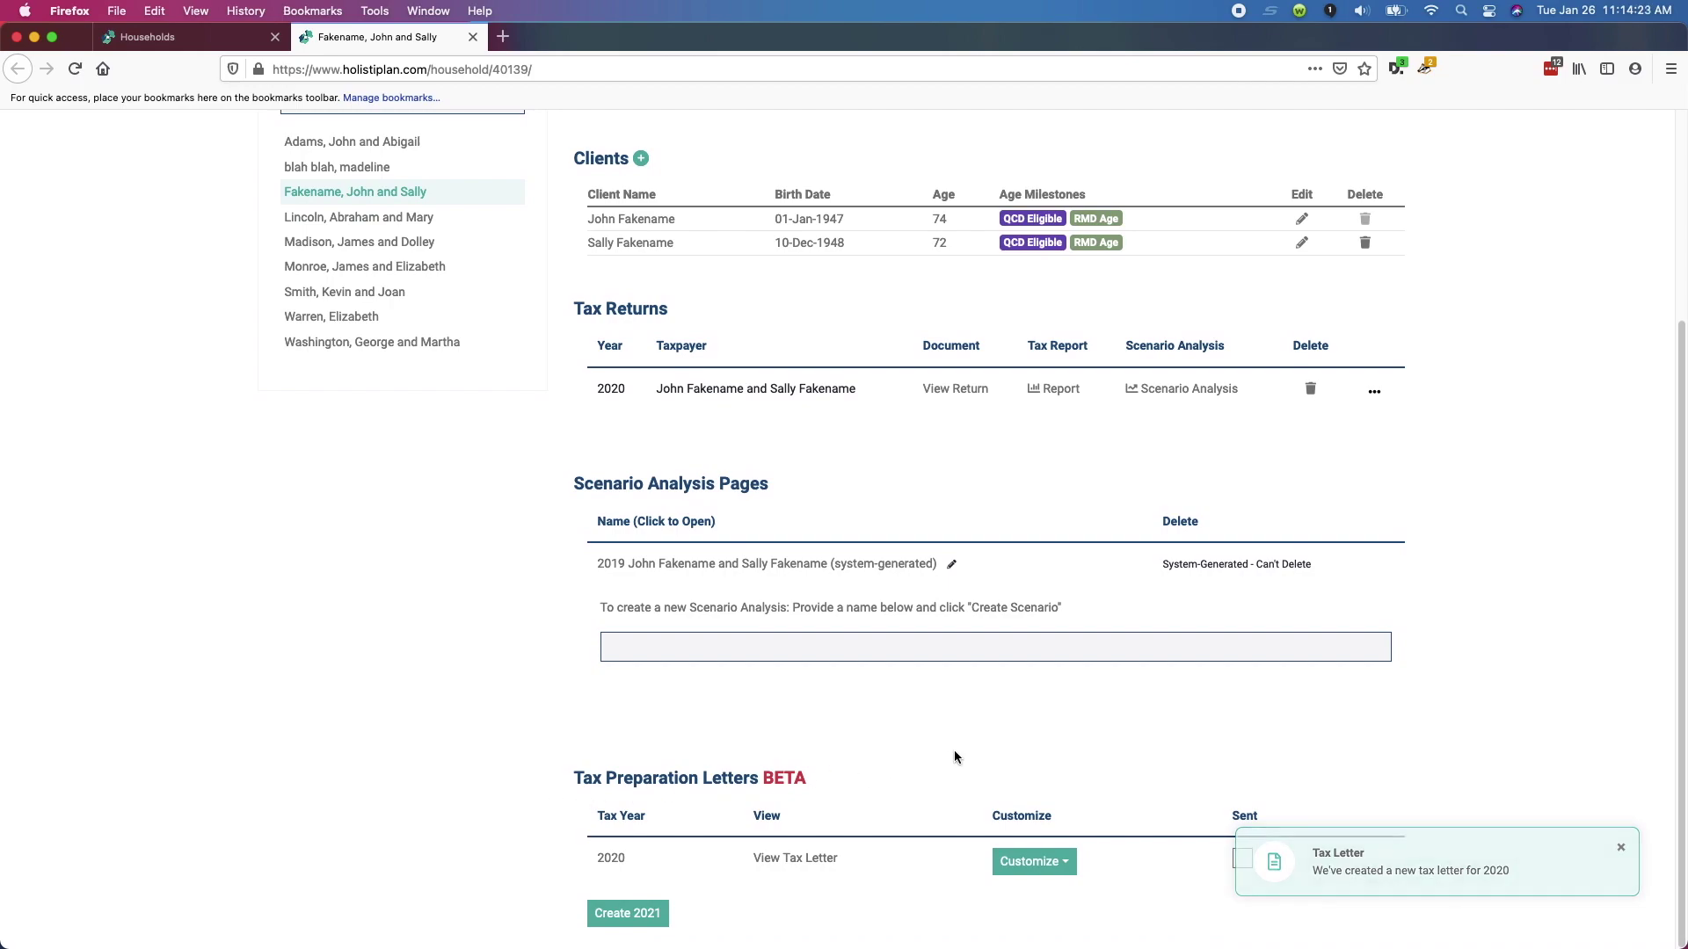
Customize the 2020 tax preparation letter to include the Ira contribution, Qcd and Sixty day rollover sections.
click(1067, 872)
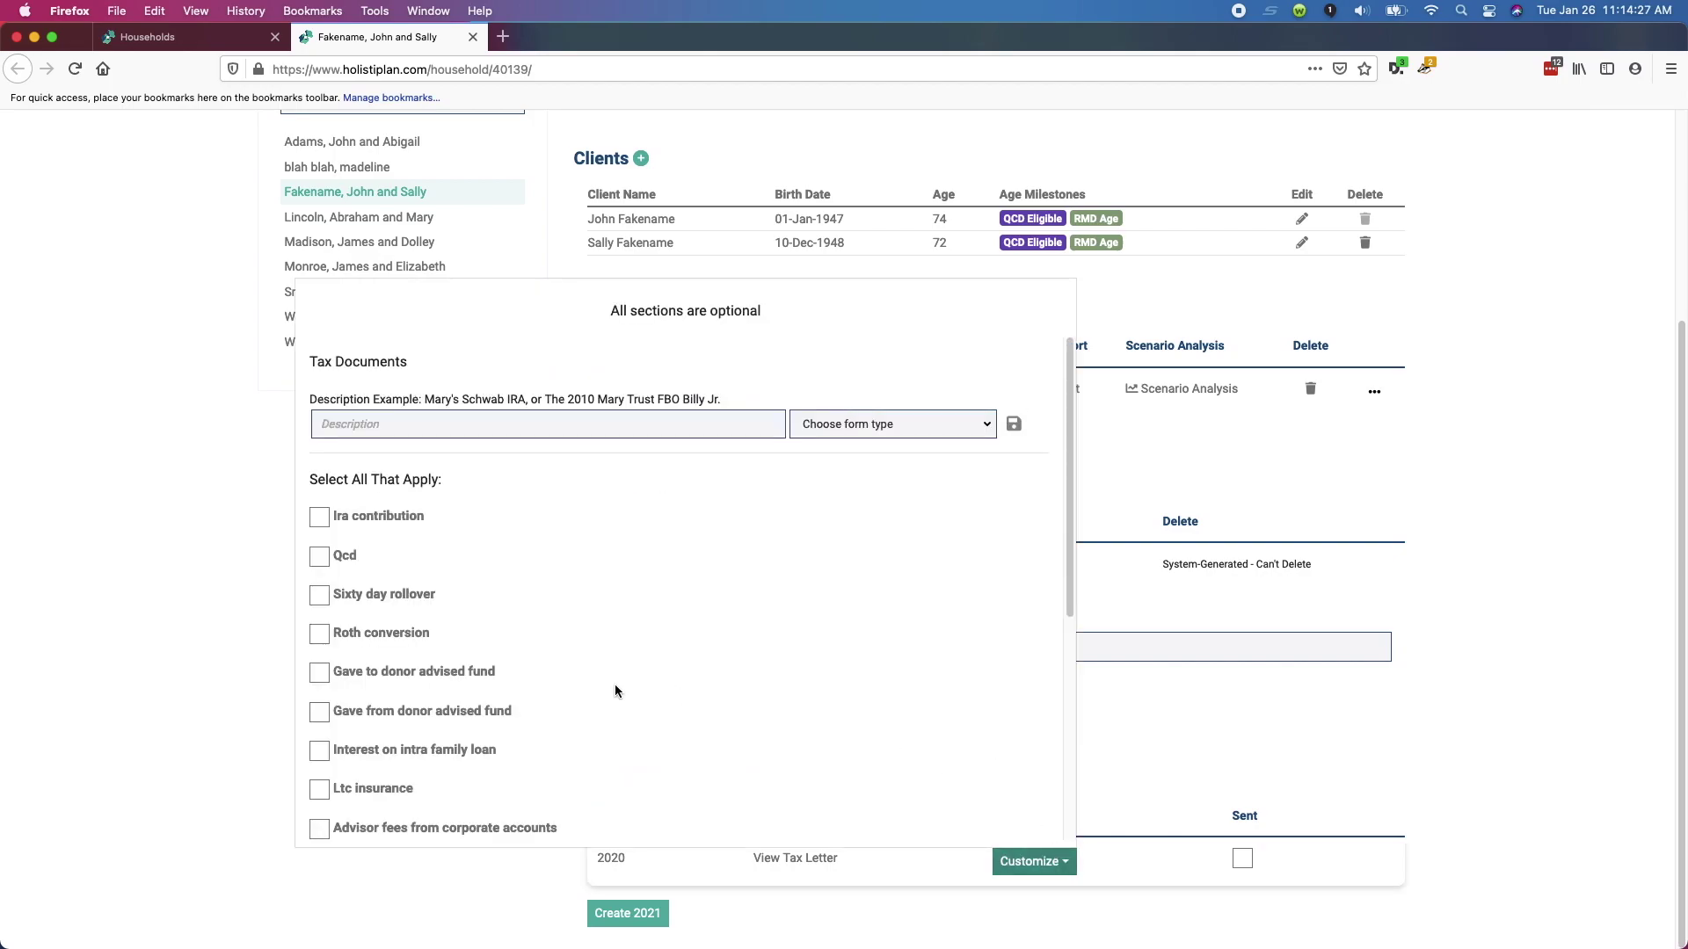
click(319, 519)
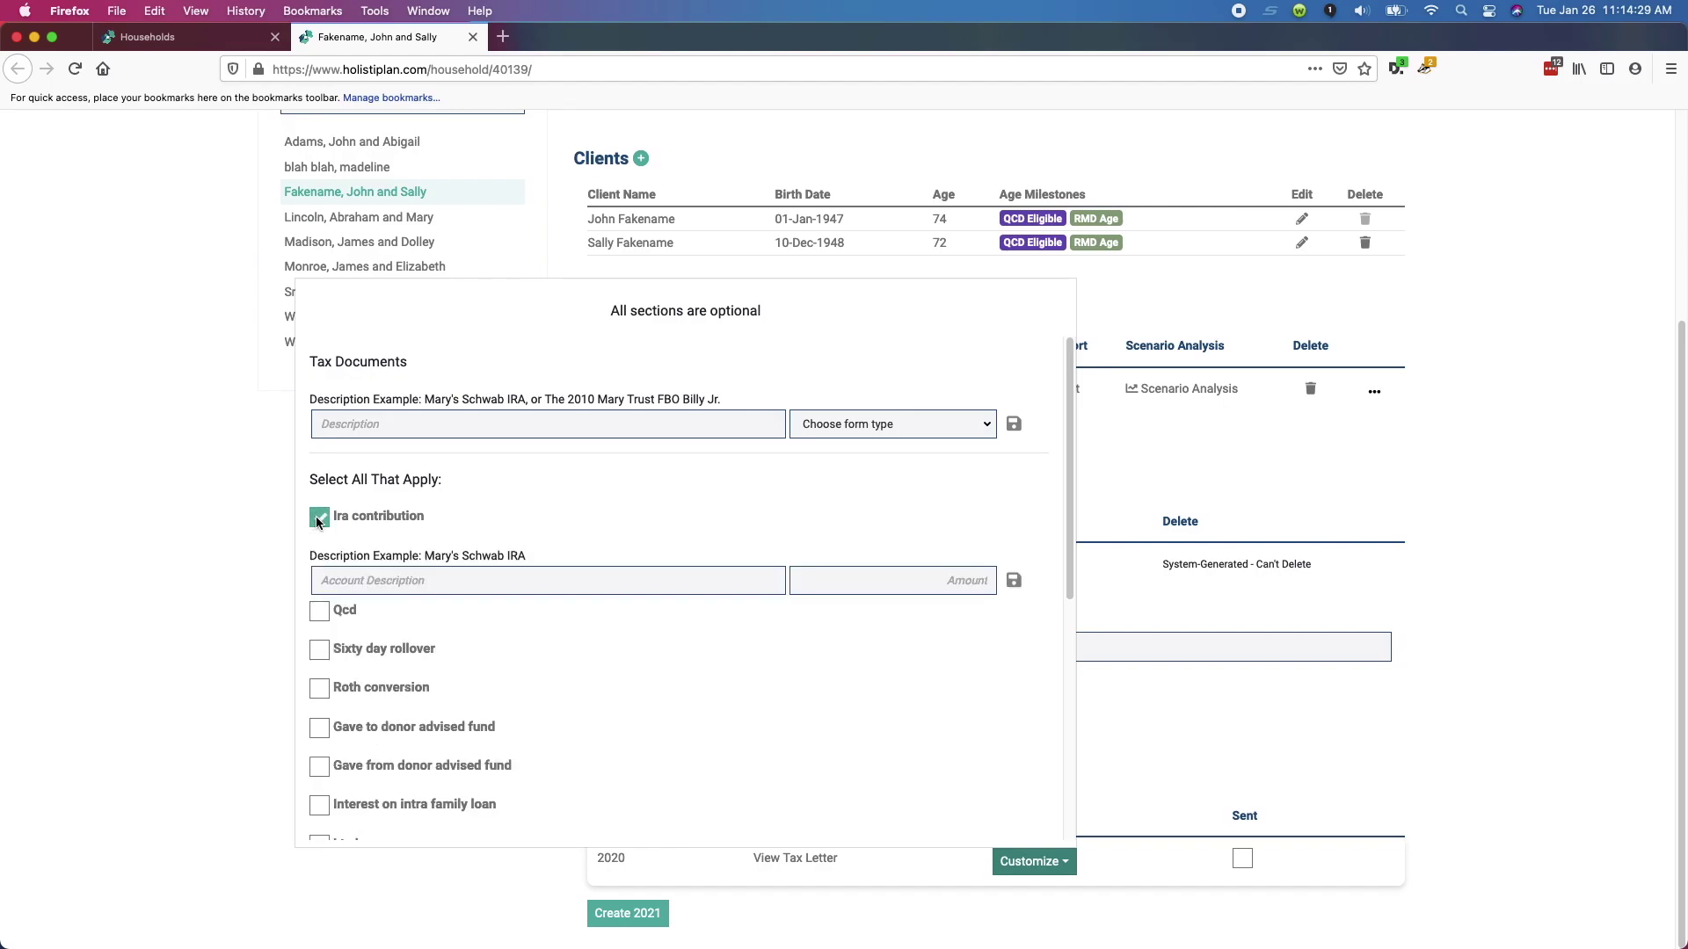
scroll(320, 647, down, 2)
click(320, 568)
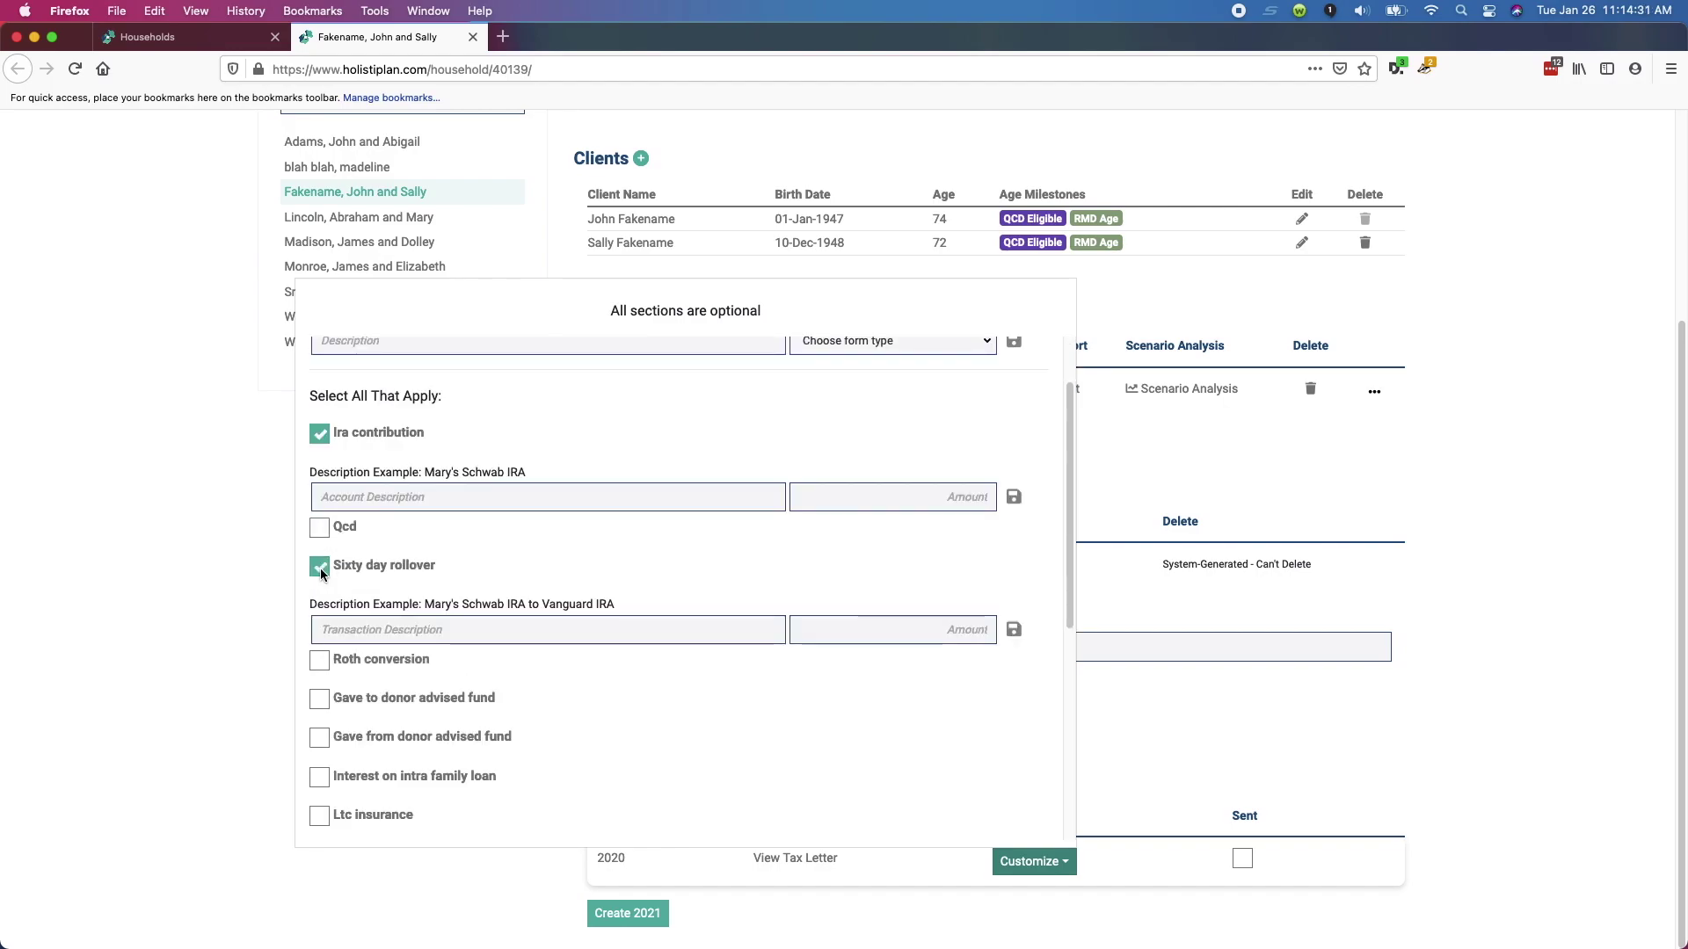
click(320, 528)
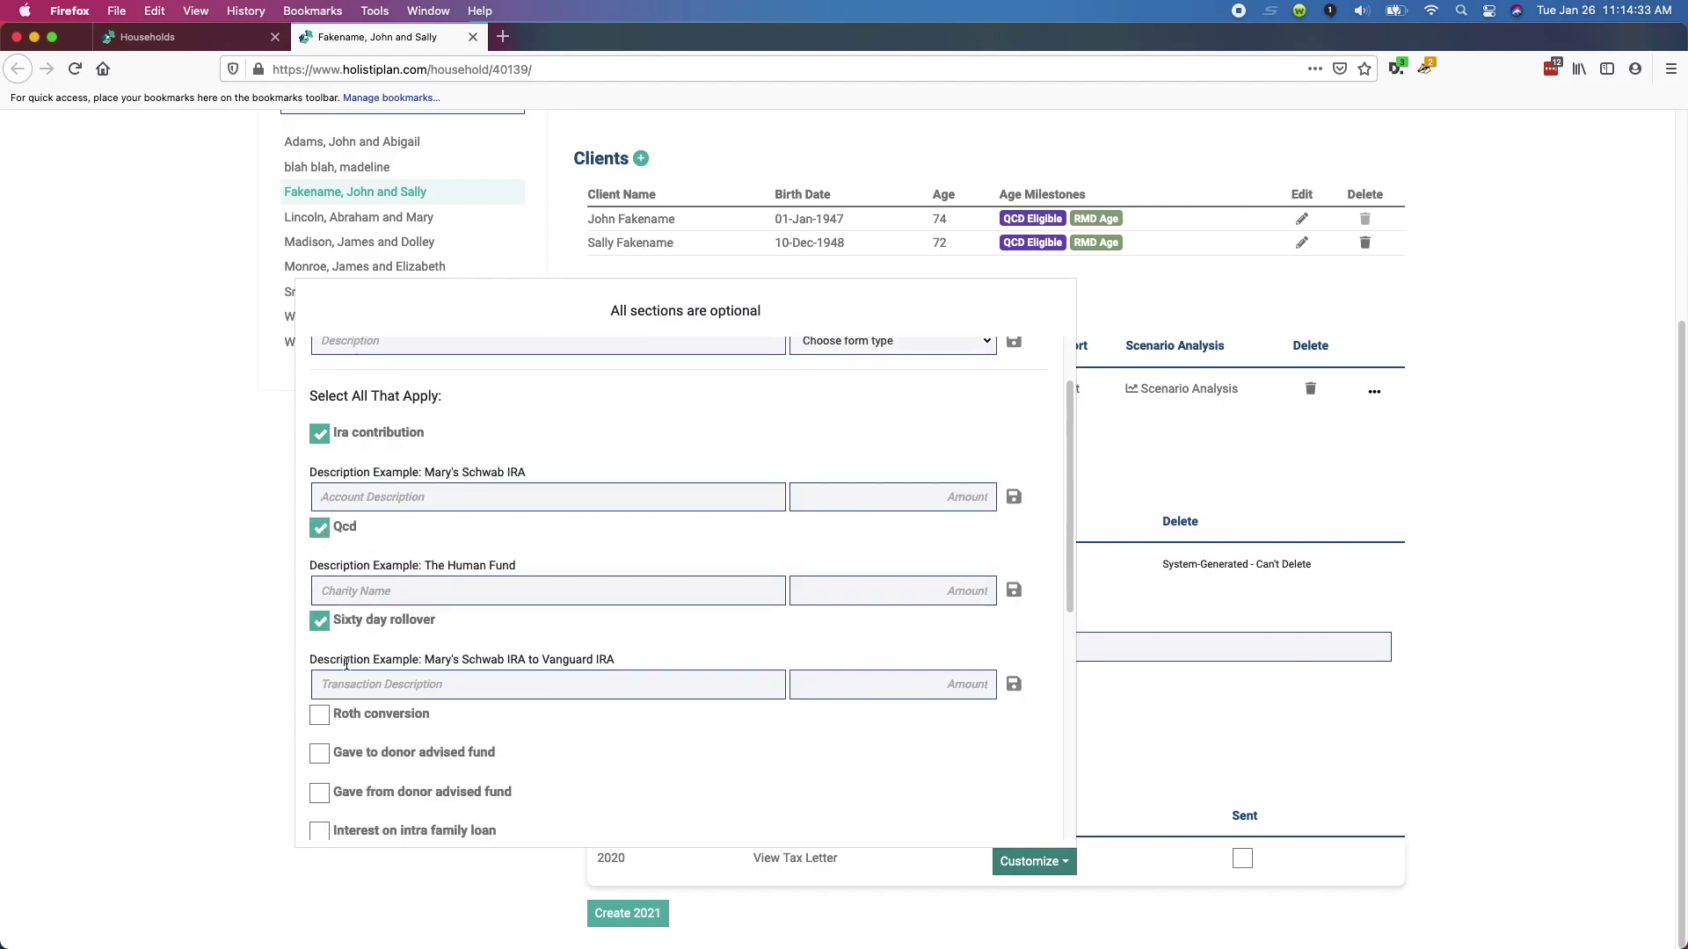
Include the Gave from donor advised fund, Accrued interest, Contribution to 529 and Resident muni income sections, and close the customization.
scroll(346, 665, down, 5)
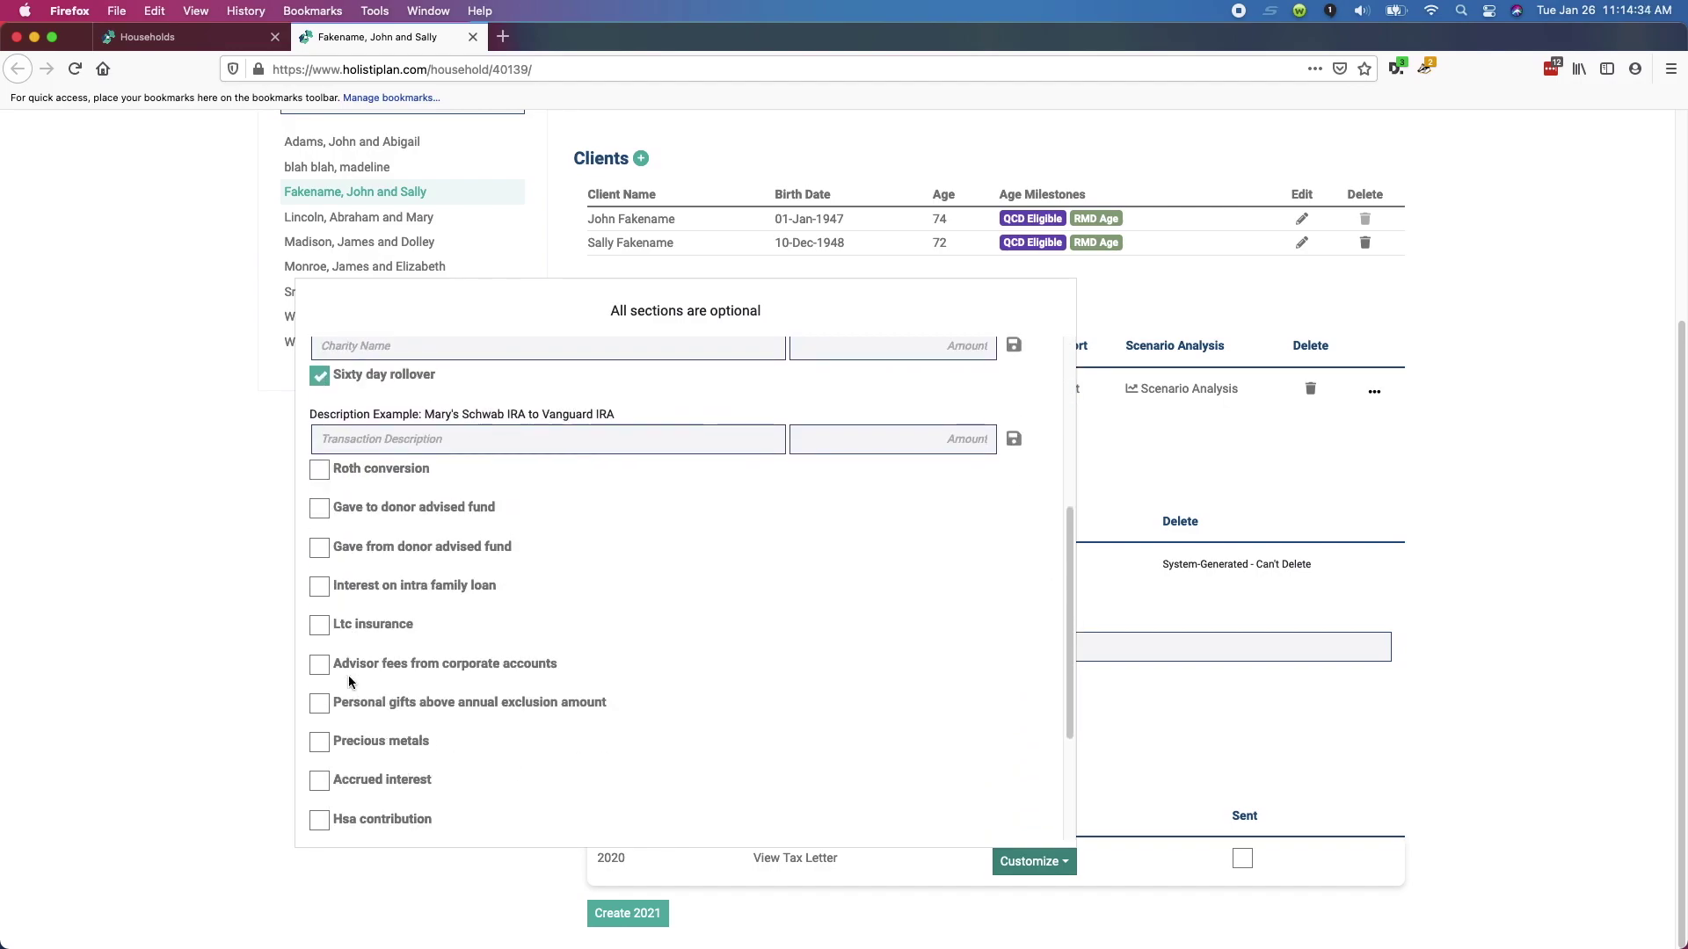
click(320, 543)
scroll(325, 668, down, 4)
click(320, 587)
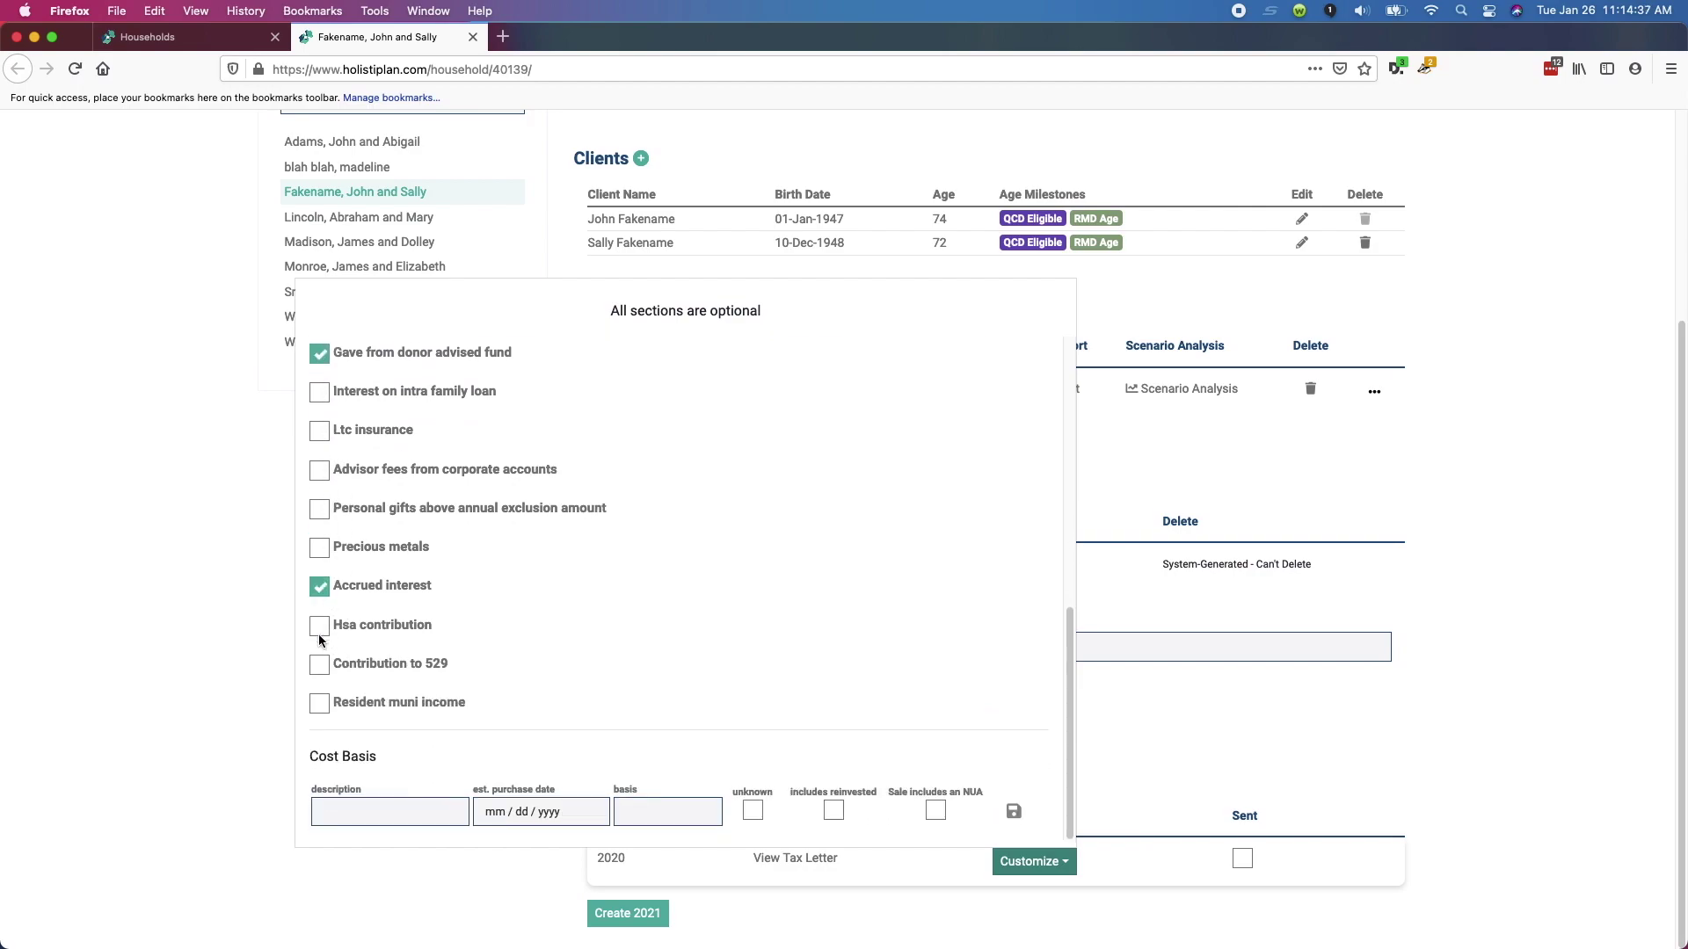
click(320, 666)
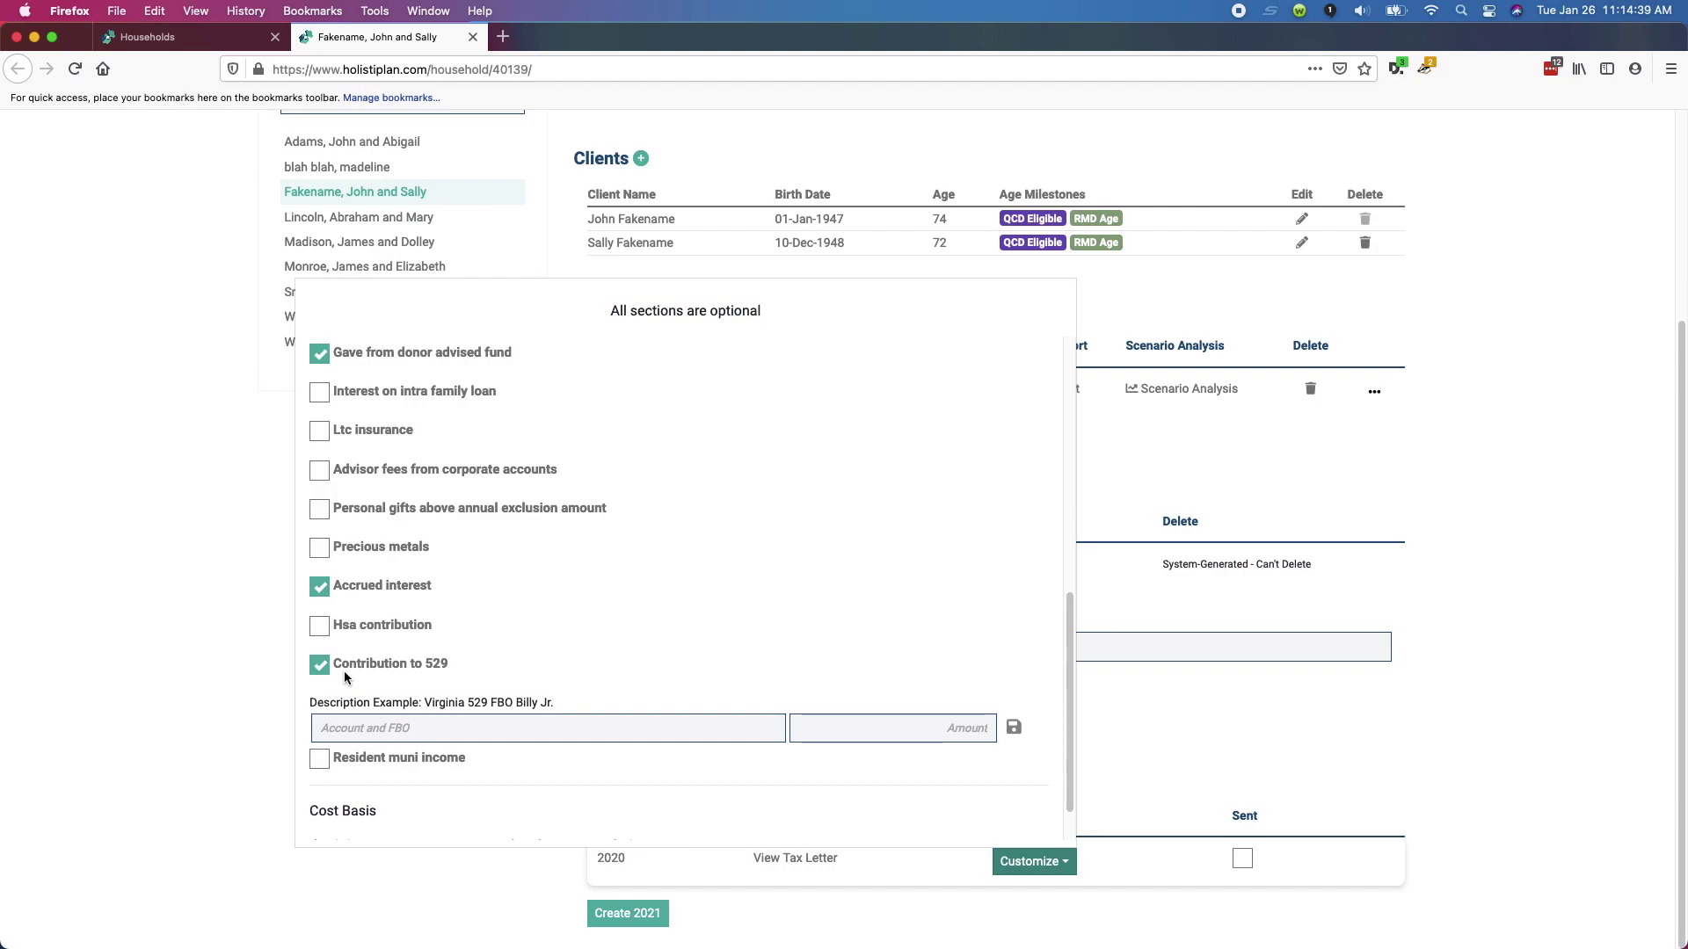
scroll(347, 677, down, 1)
click(319, 704)
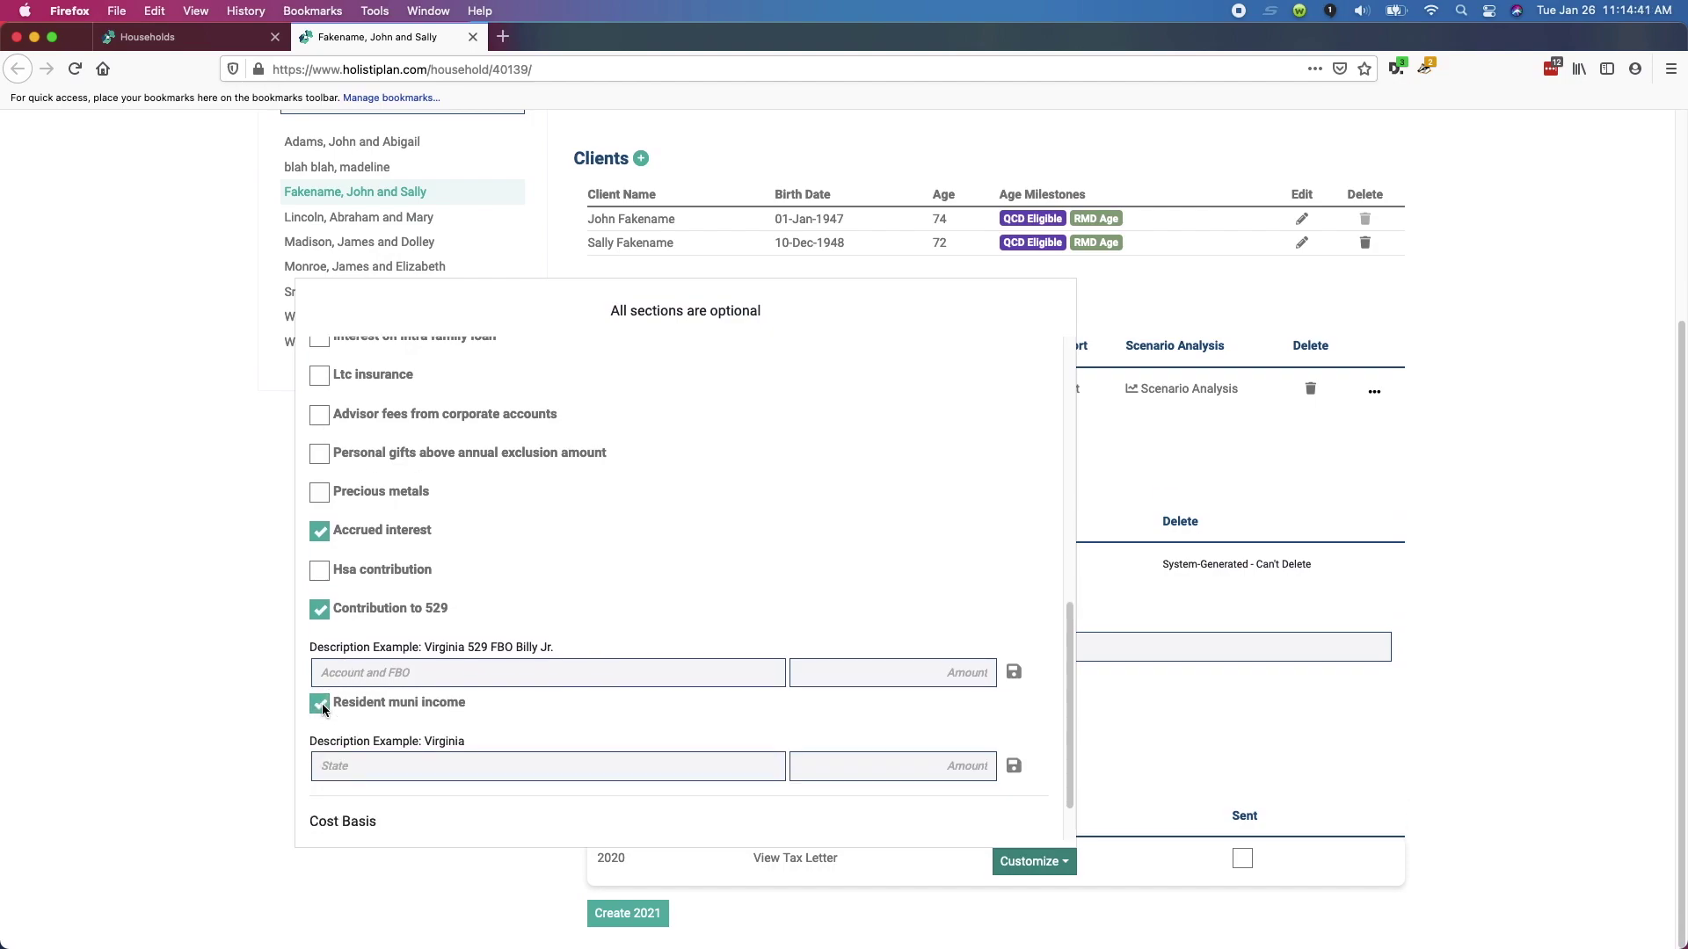
click(258, 688)
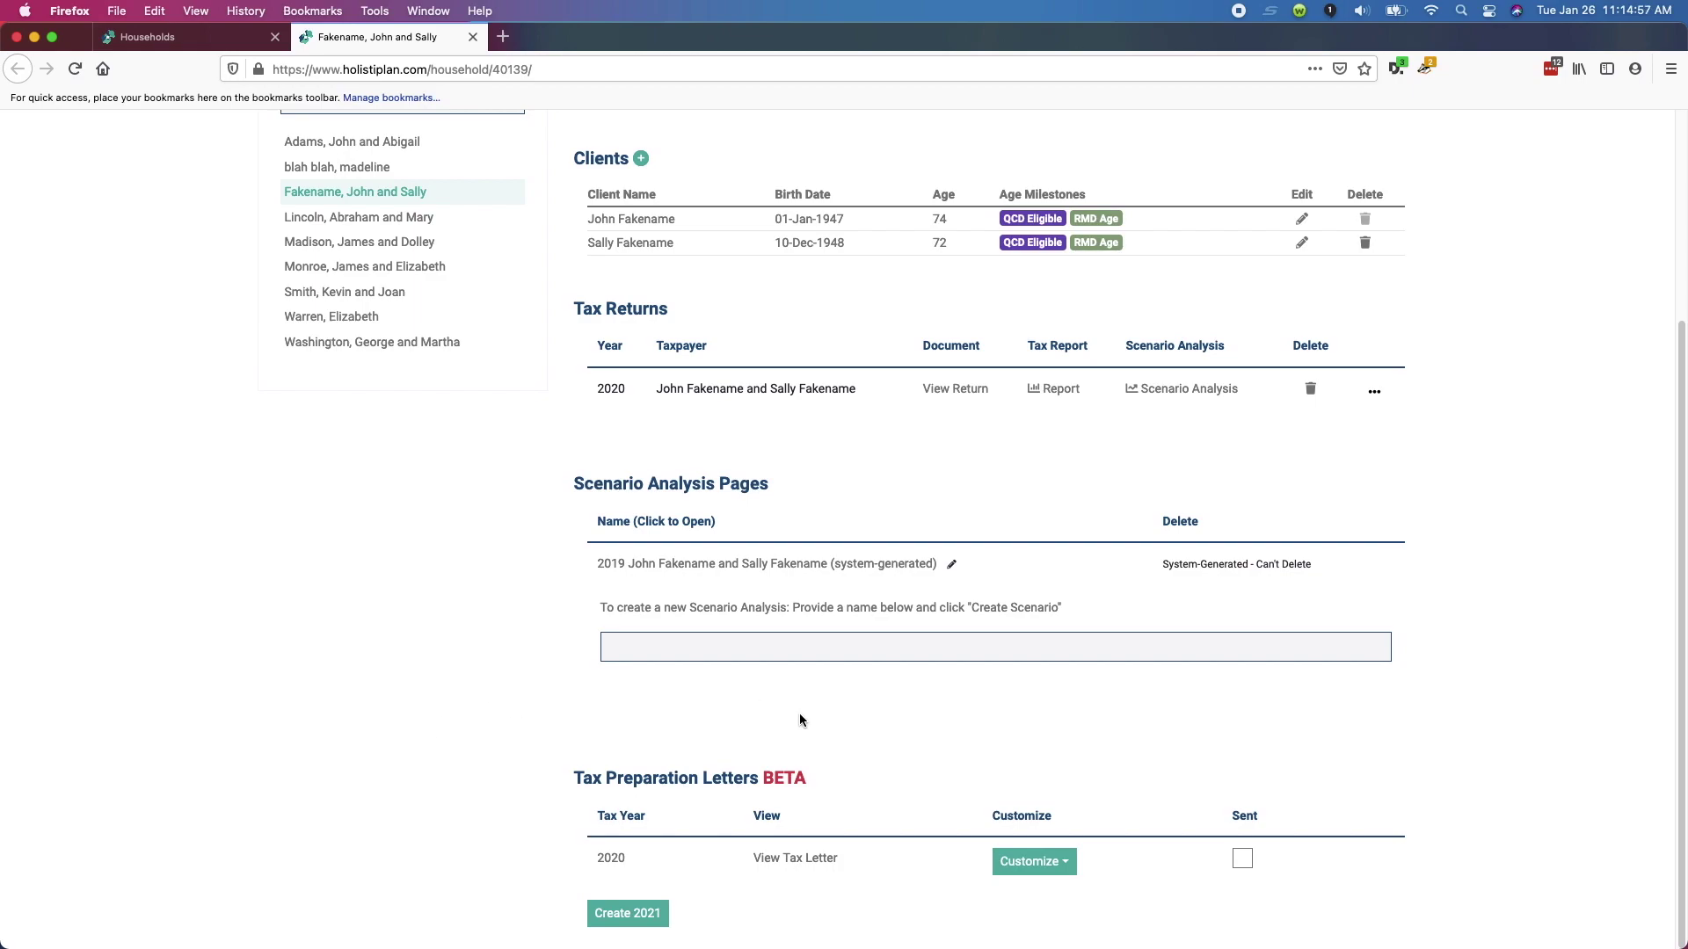
Open the 2020 tax letter and add the Roth conversion section to it.
click(795, 858)
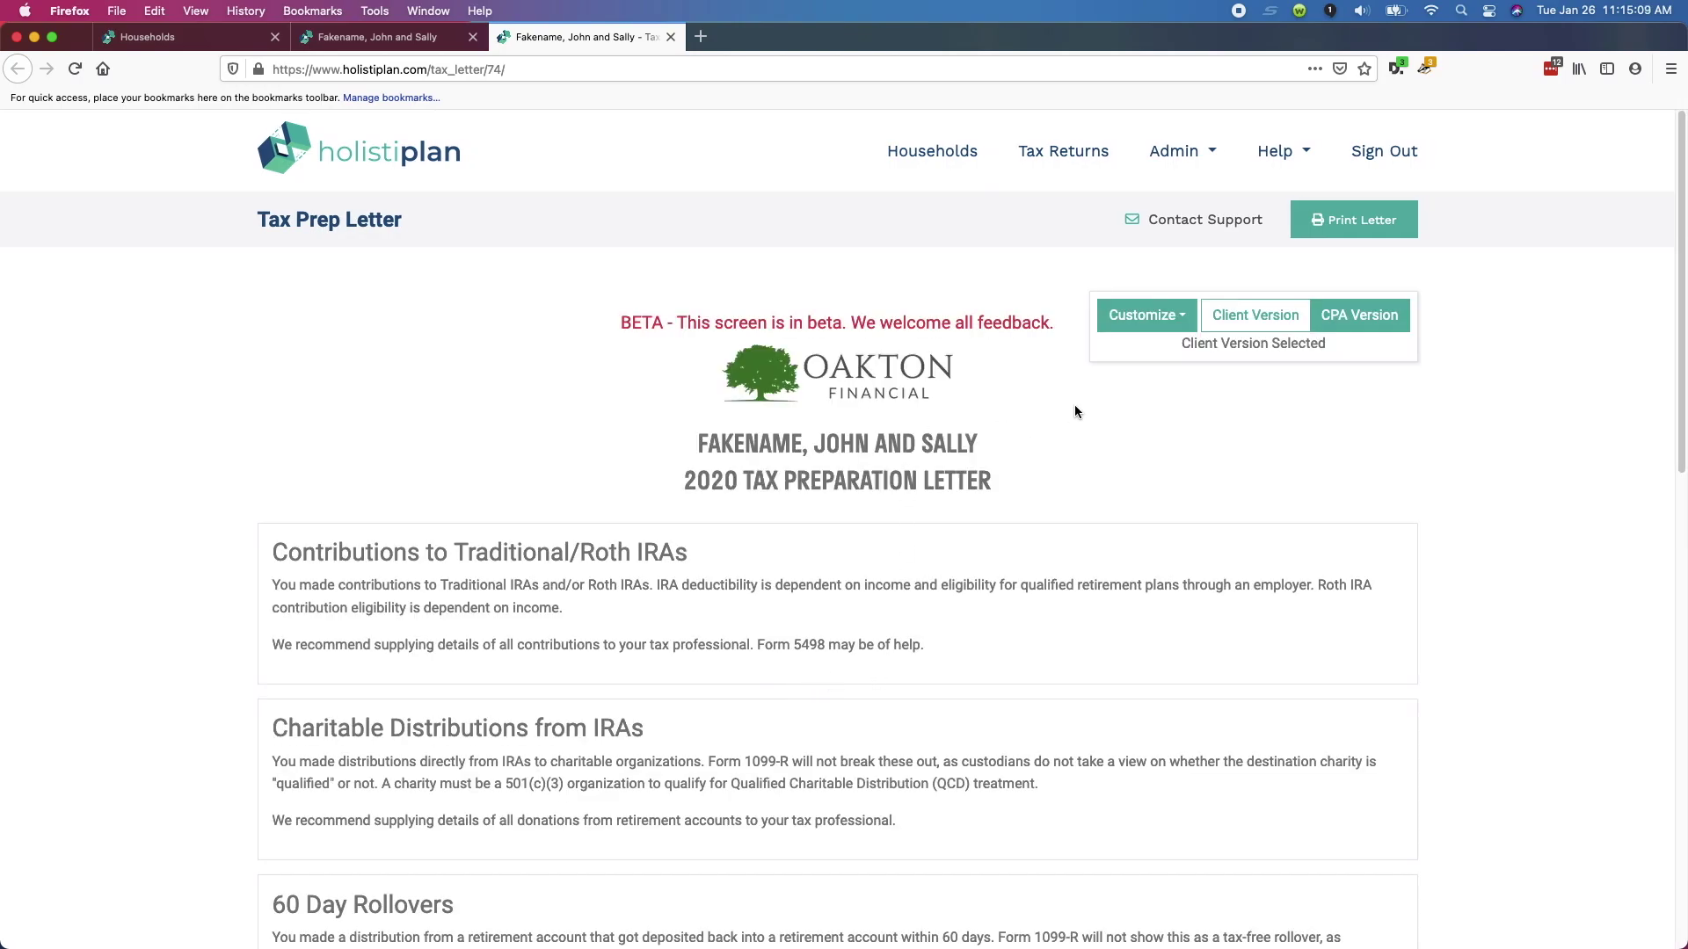
click(1162, 329)
scroll(593, 651, down, 3)
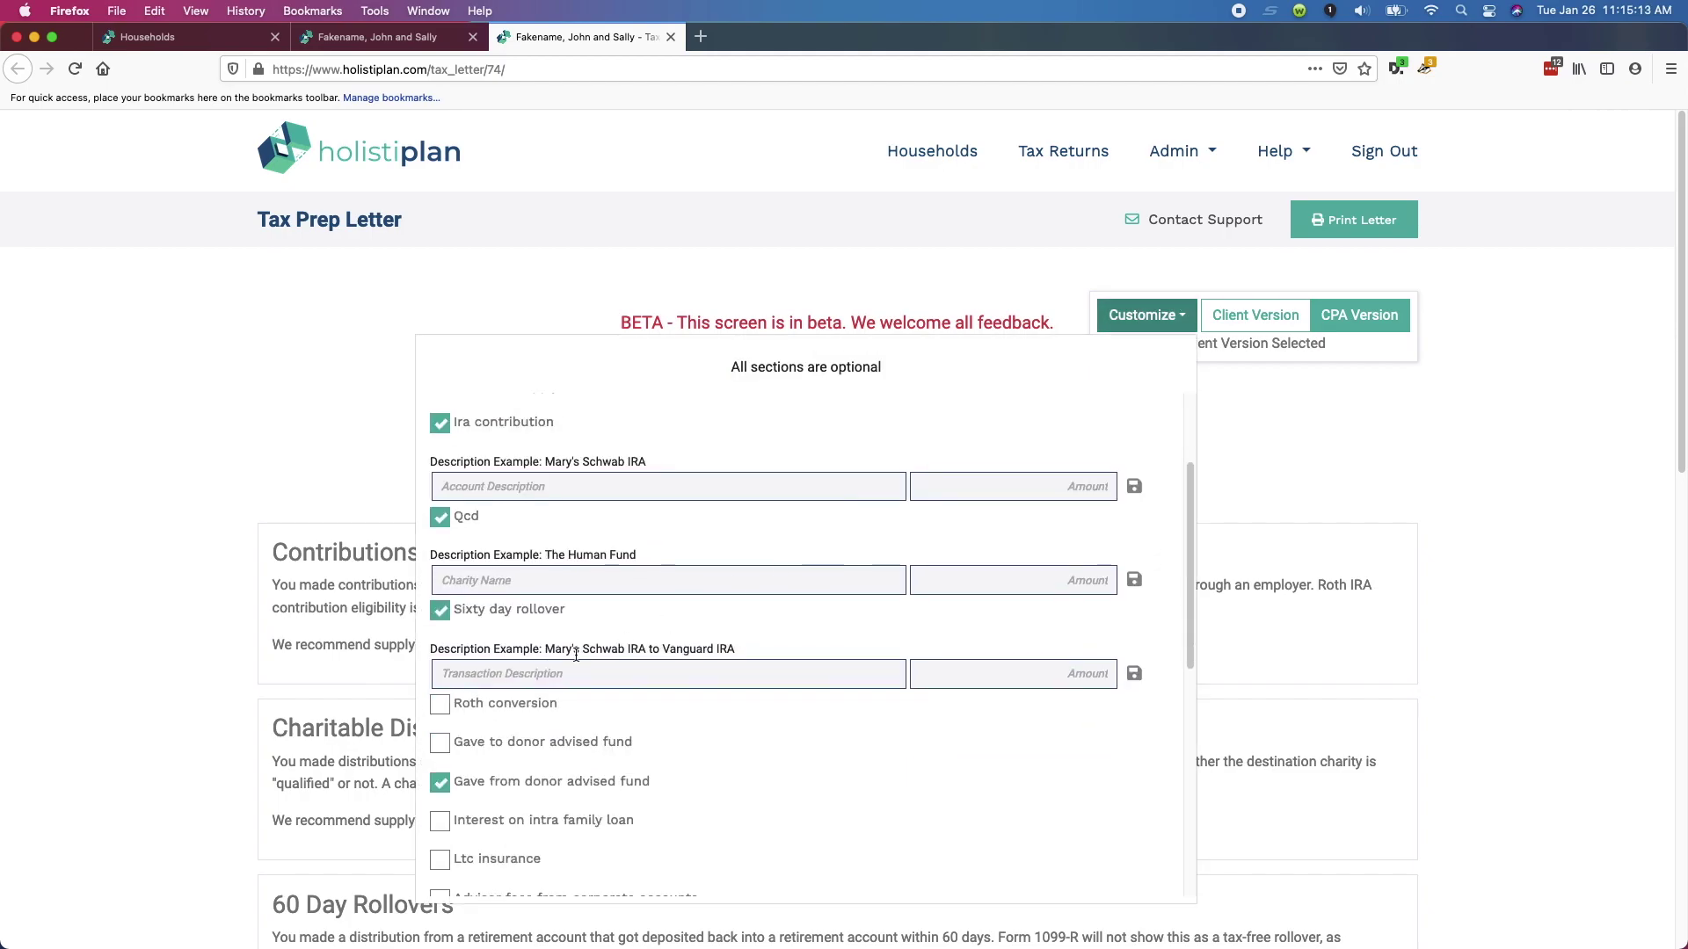
click(440, 705)
scroll(494, 745, down, 2)
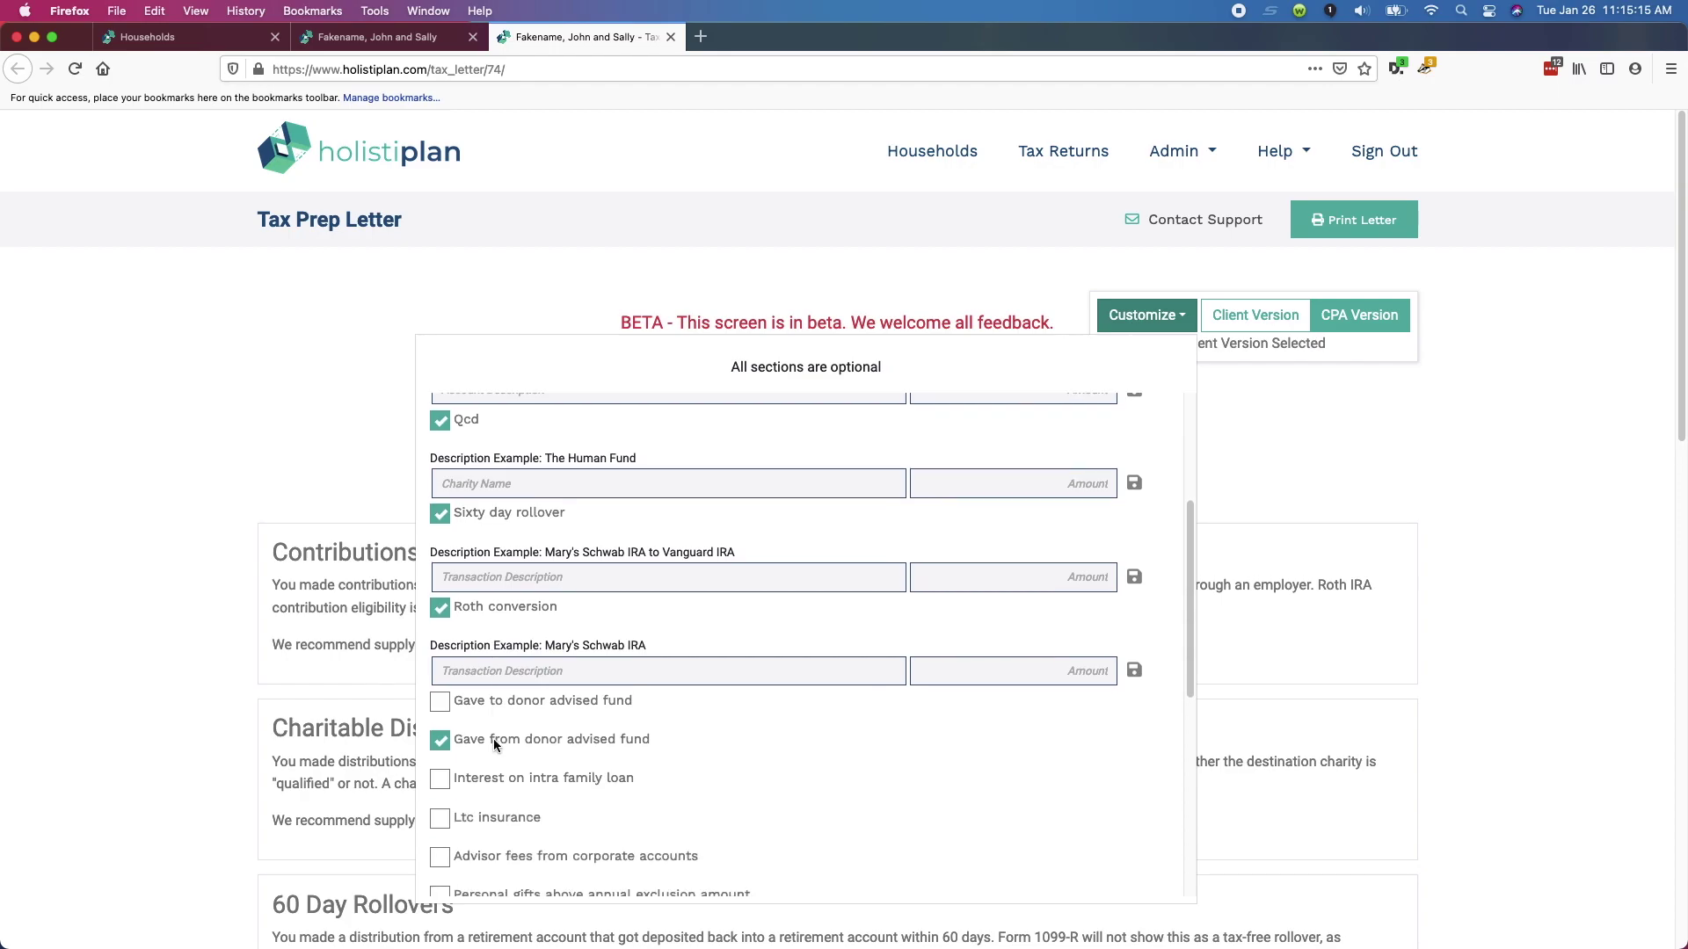
Enable the Gave to donor advised fund section, and clear both donor advised fund sections again.
scroll(494, 745, down, 2)
click(440, 613)
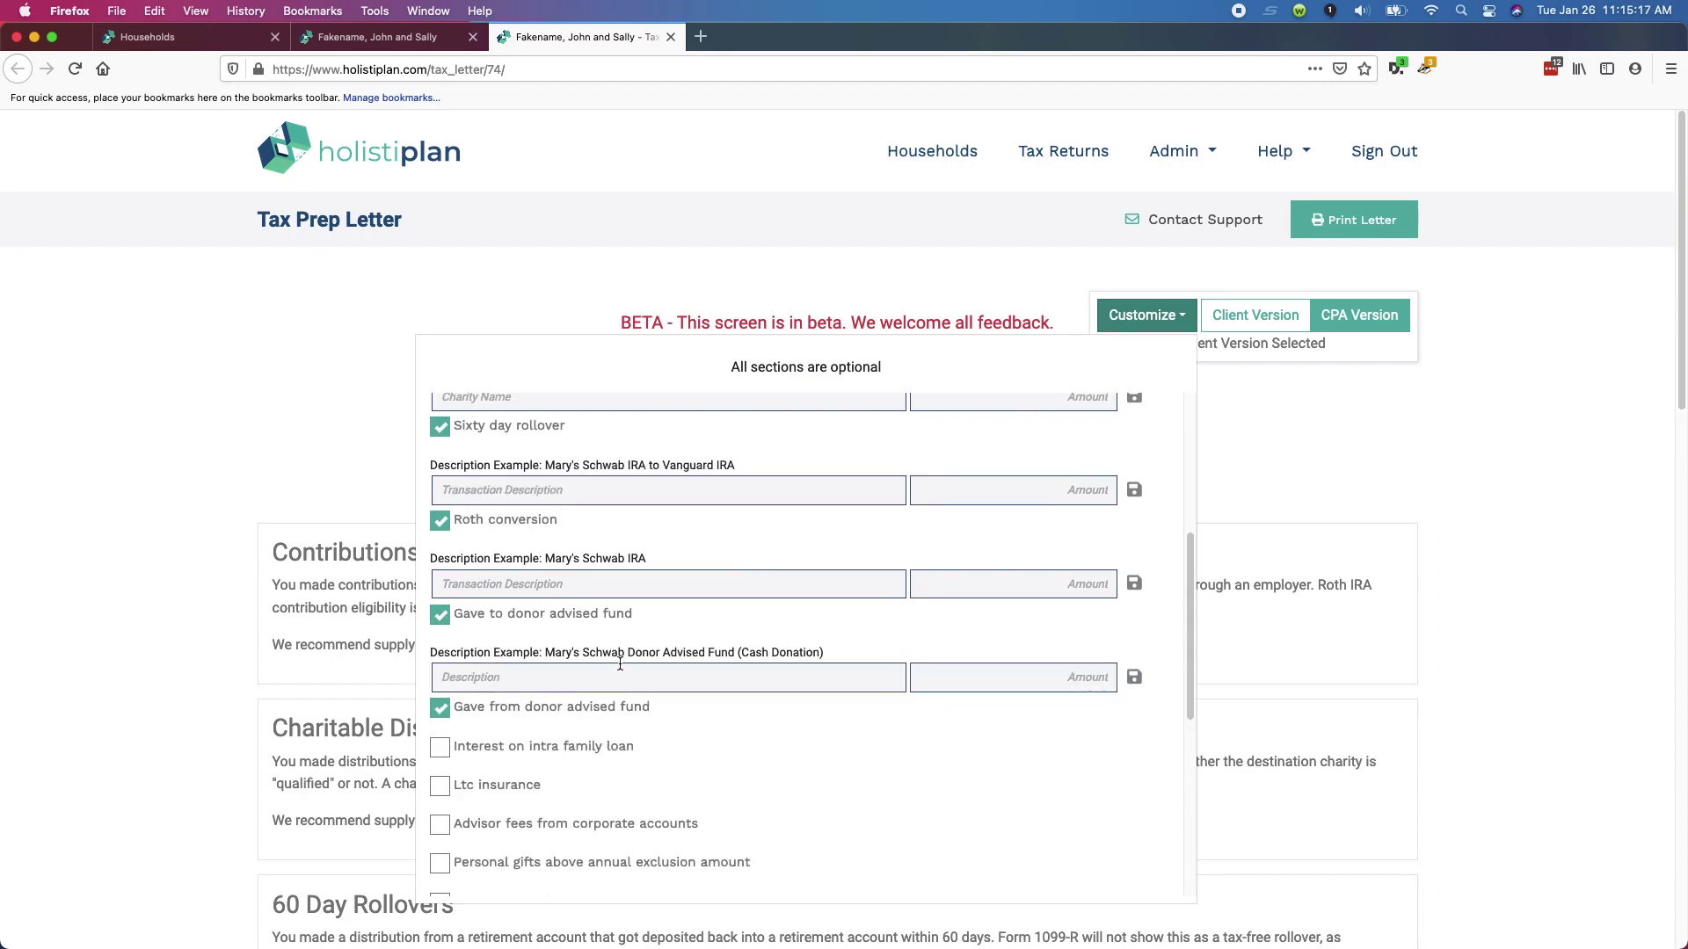
scroll(528, 668, down, 2)
click(441, 642)
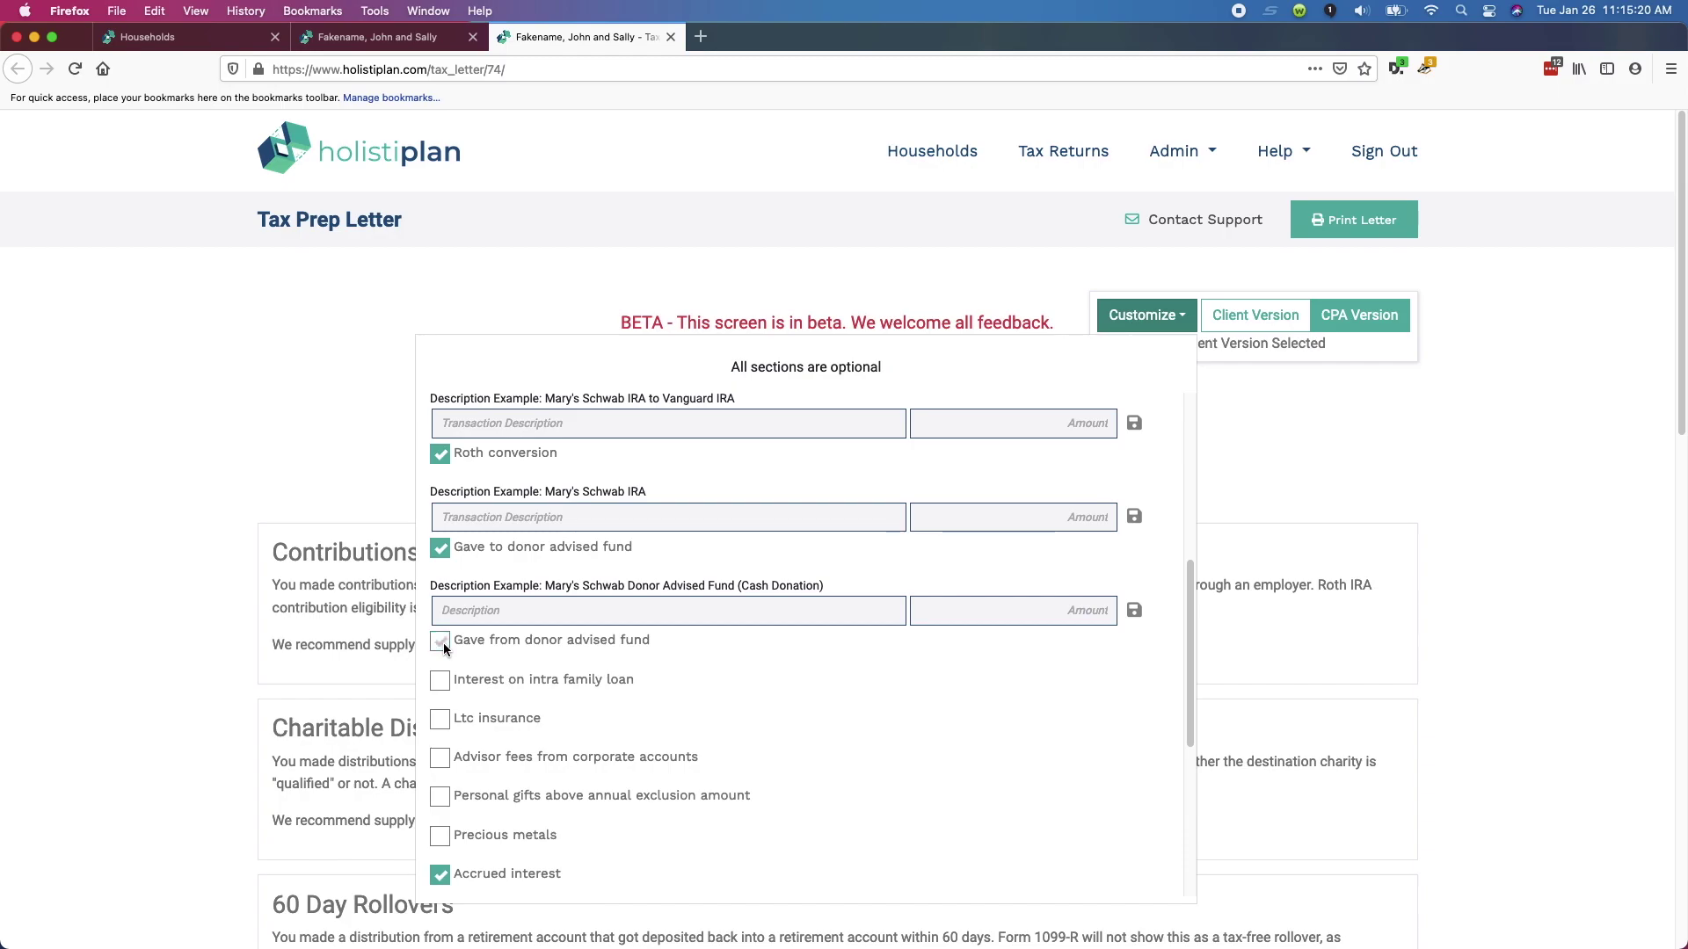
click(440, 549)
Add and save a Qcd entry for 'The Human Fund (not real charity)' with an amount of 3000.
scroll(505, 637, up, 4)
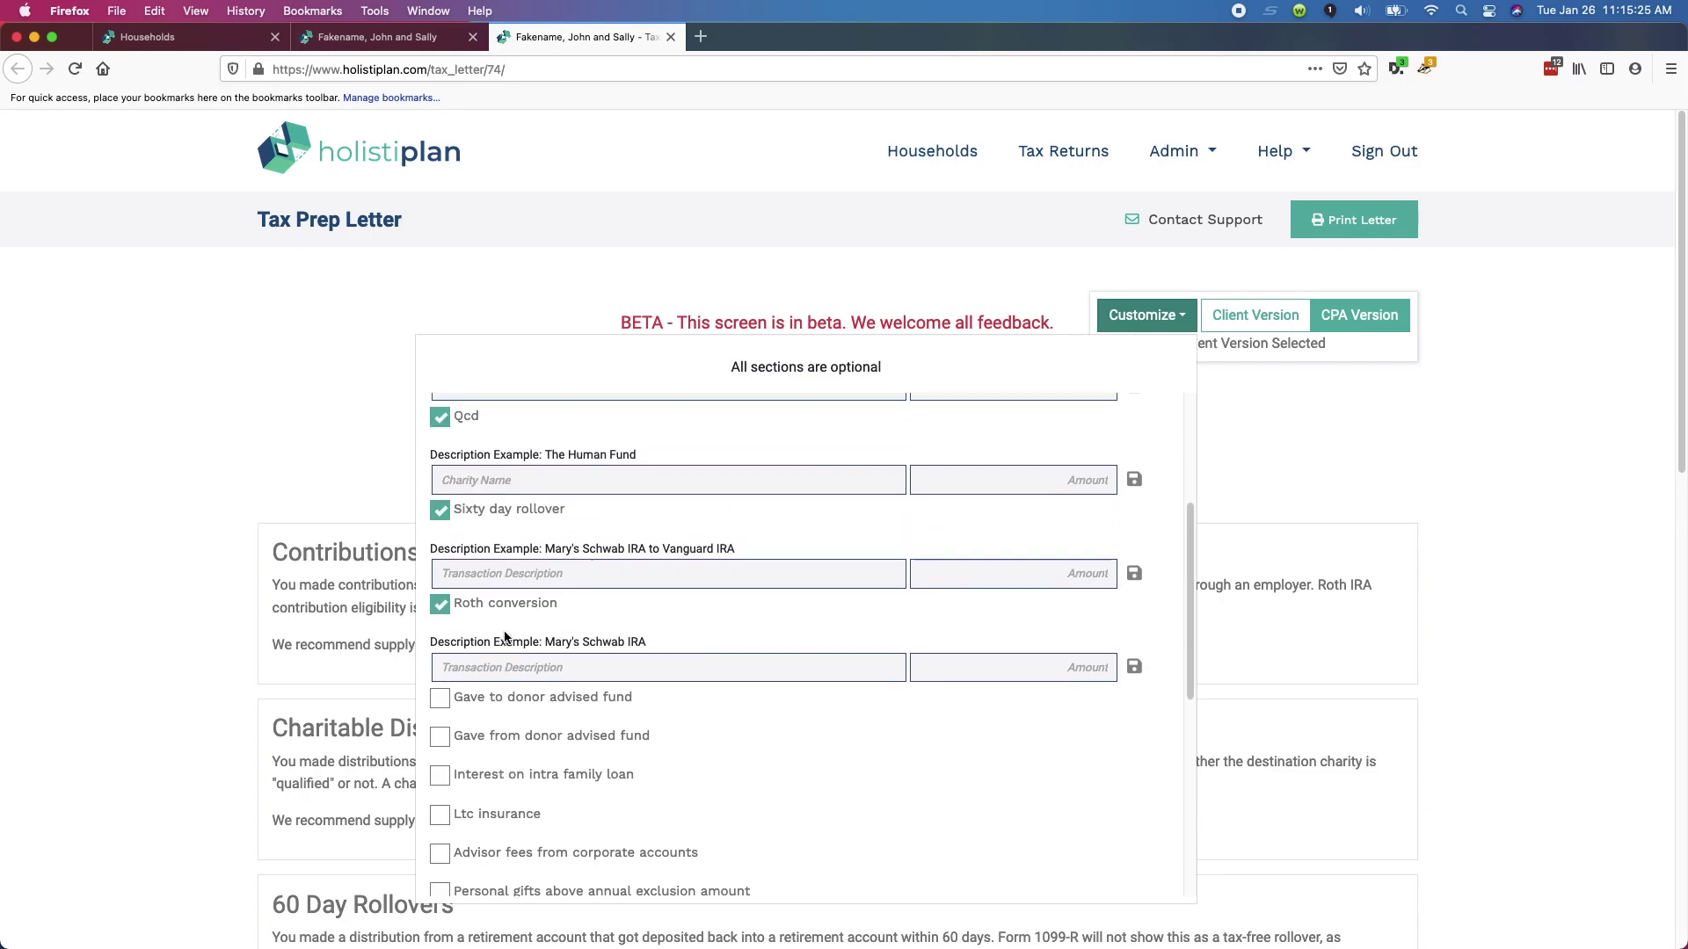
scroll(506, 637, up, 3)
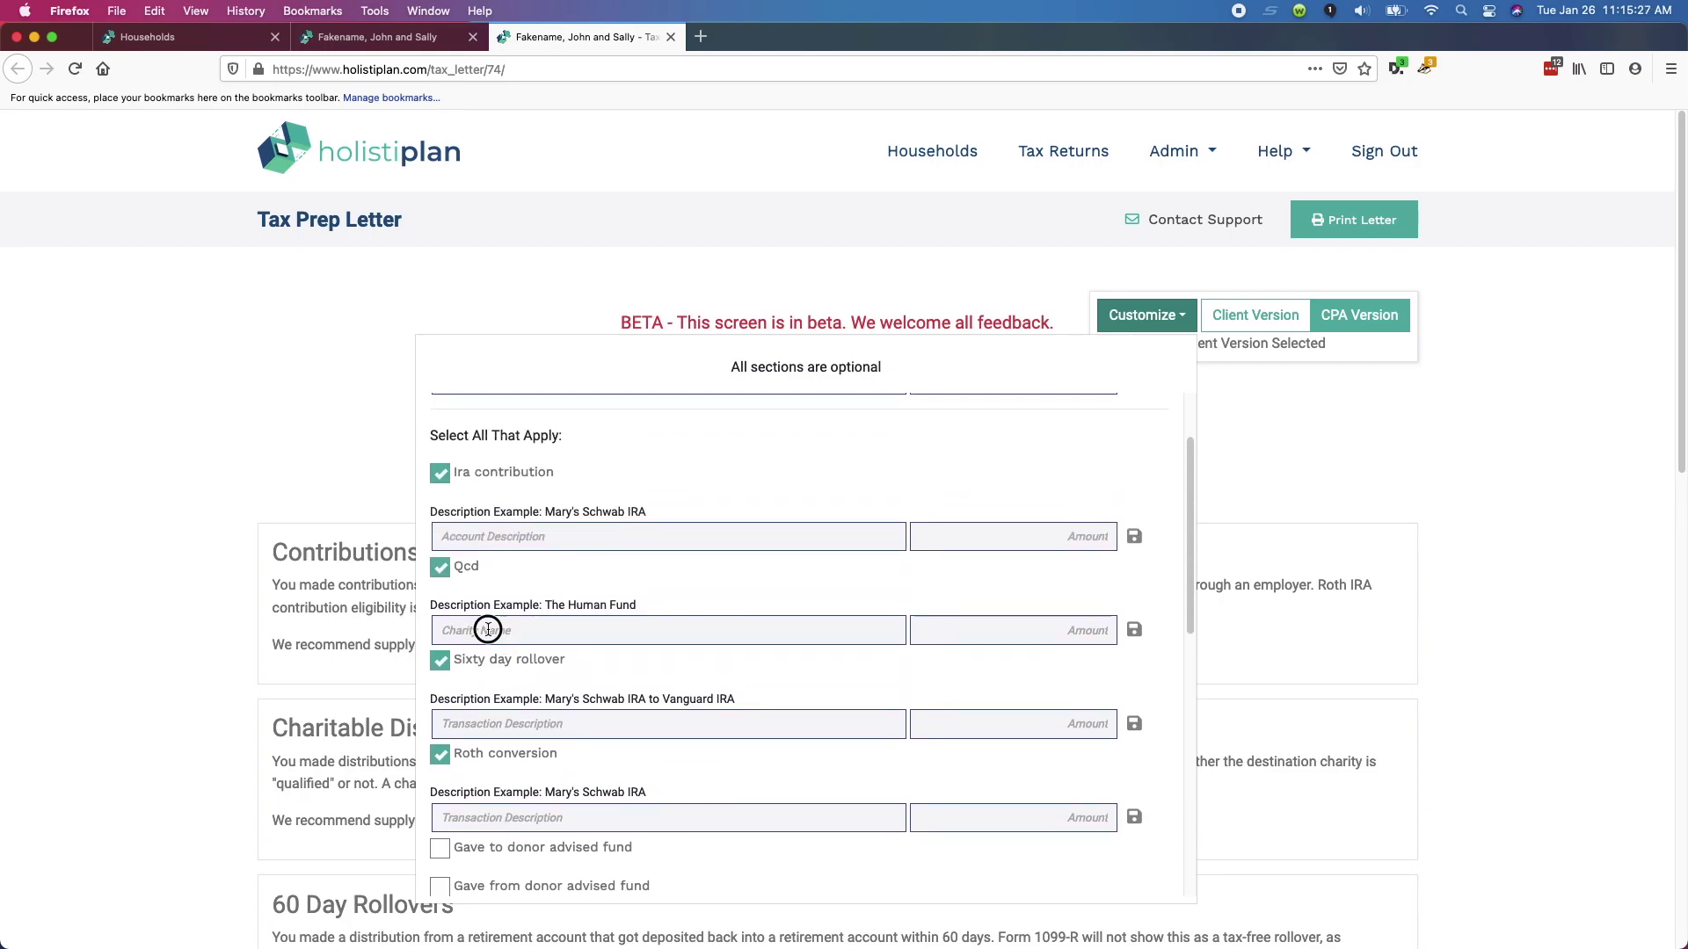
click(485, 631)
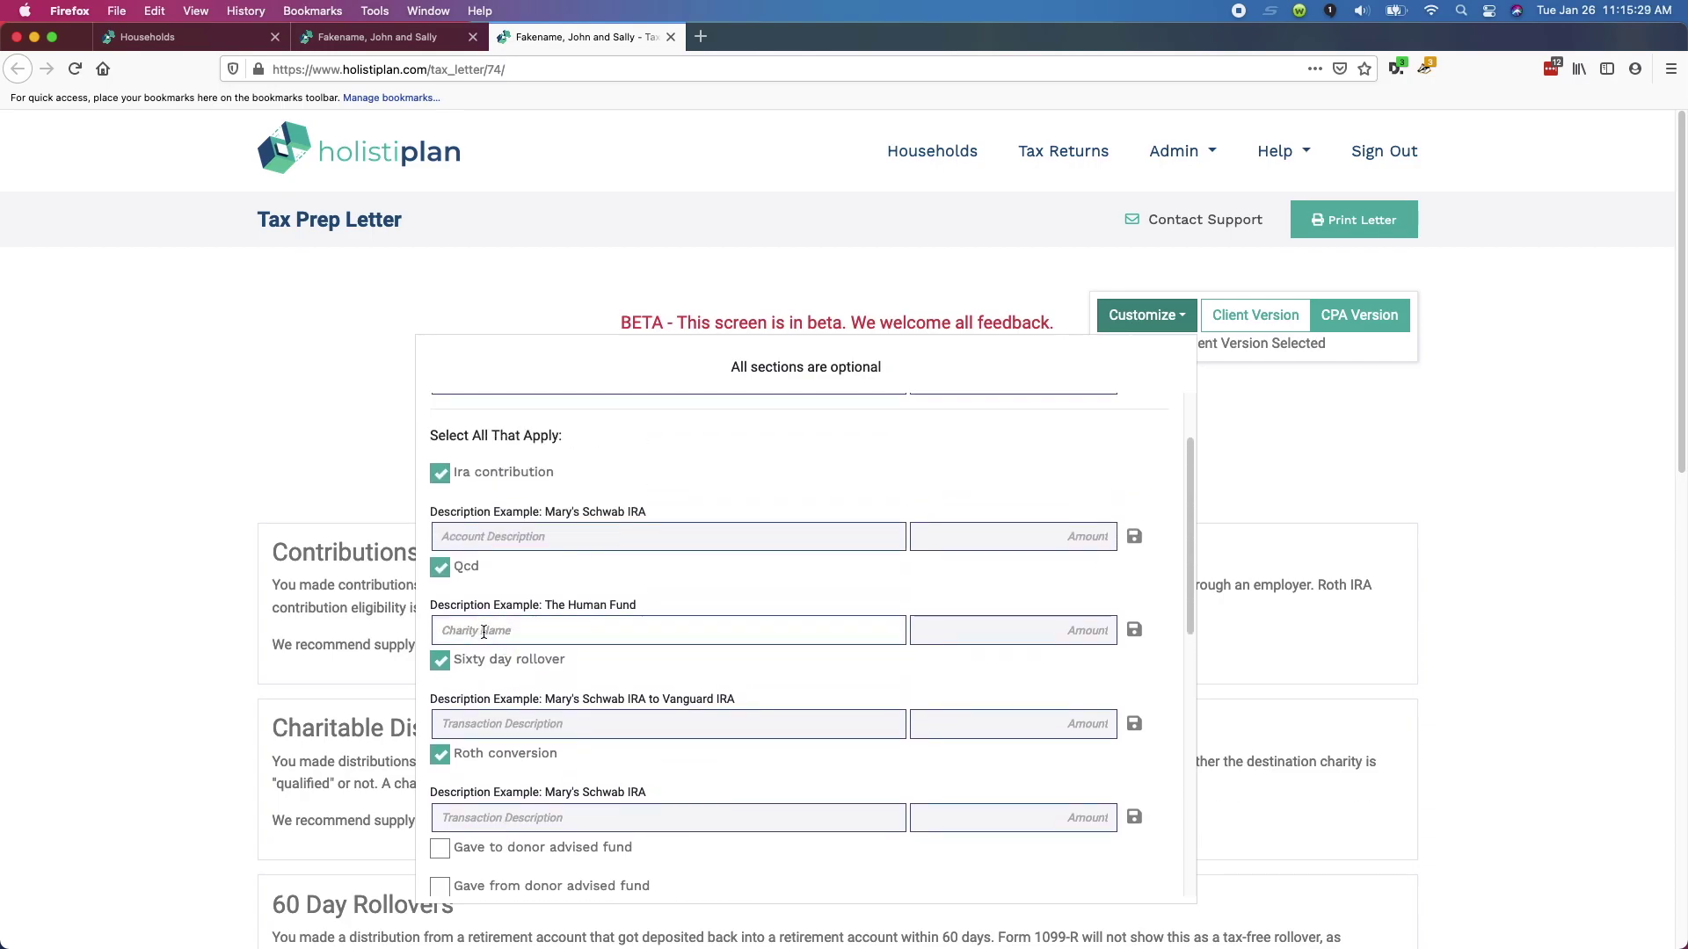
text(The Huyman)
key(BackSpace)
key(BackSpace)
key(BackSpace)
key(BackSpace)
key(BackSpace)
text(man Fund (not real charity))
key(Tab)
text(3000)
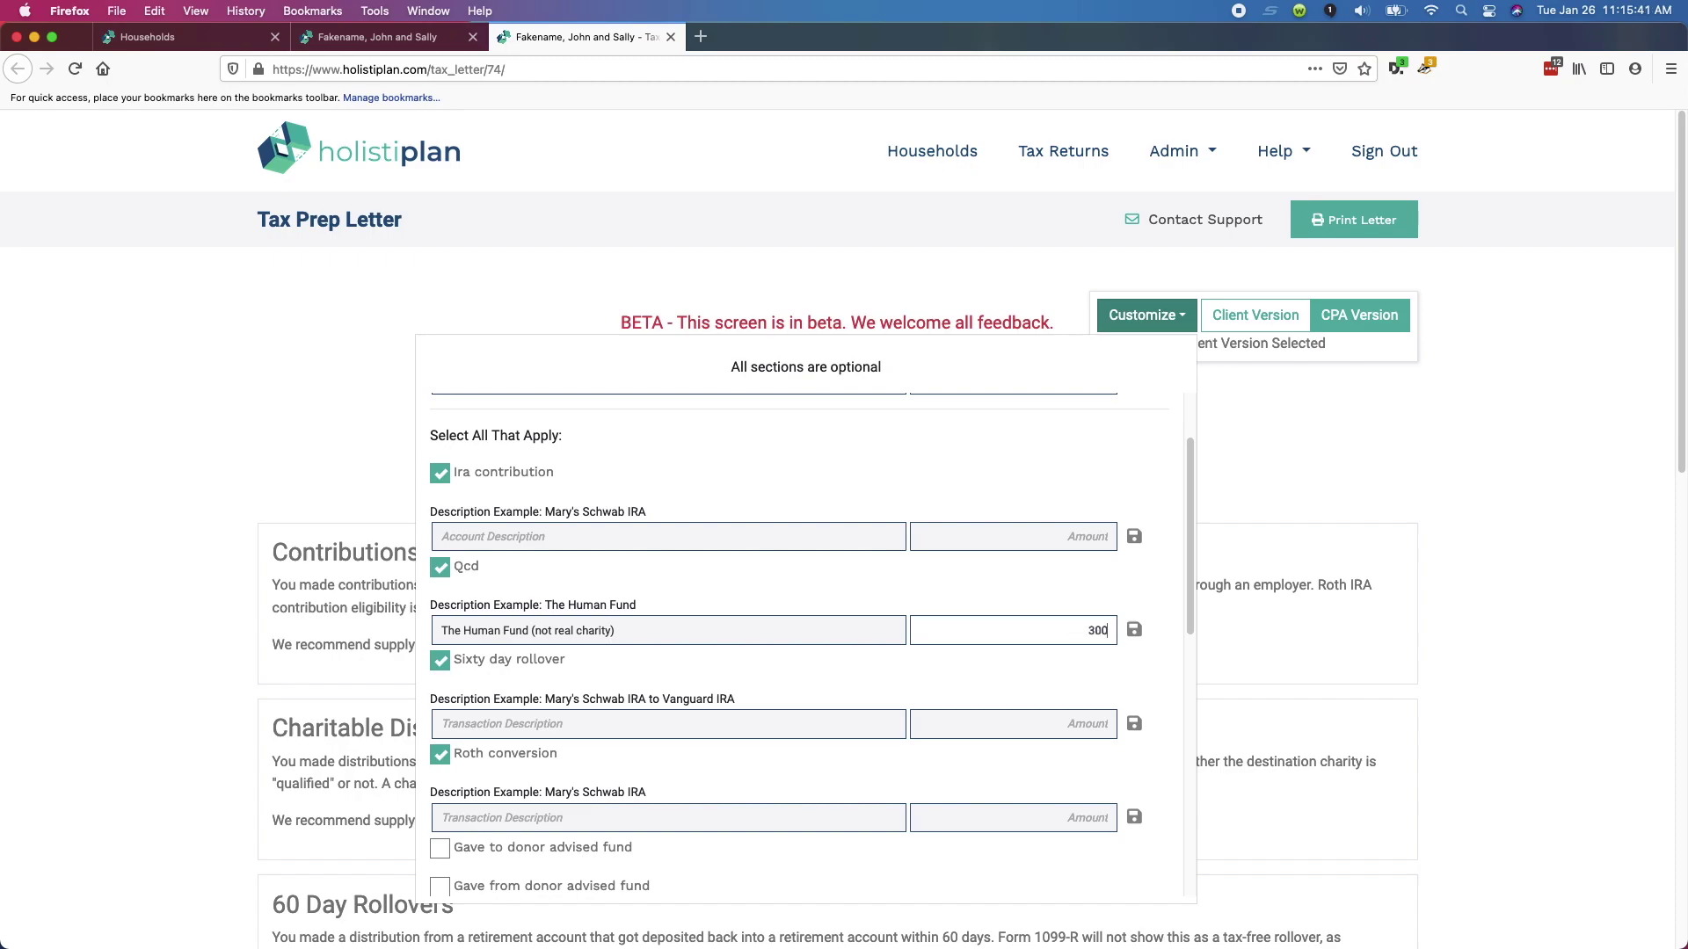
click(1134, 629)
Add and save a second Qcd entry for 'The Red Cross' with an amount of 5000, and close the customization.
click(491, 662)
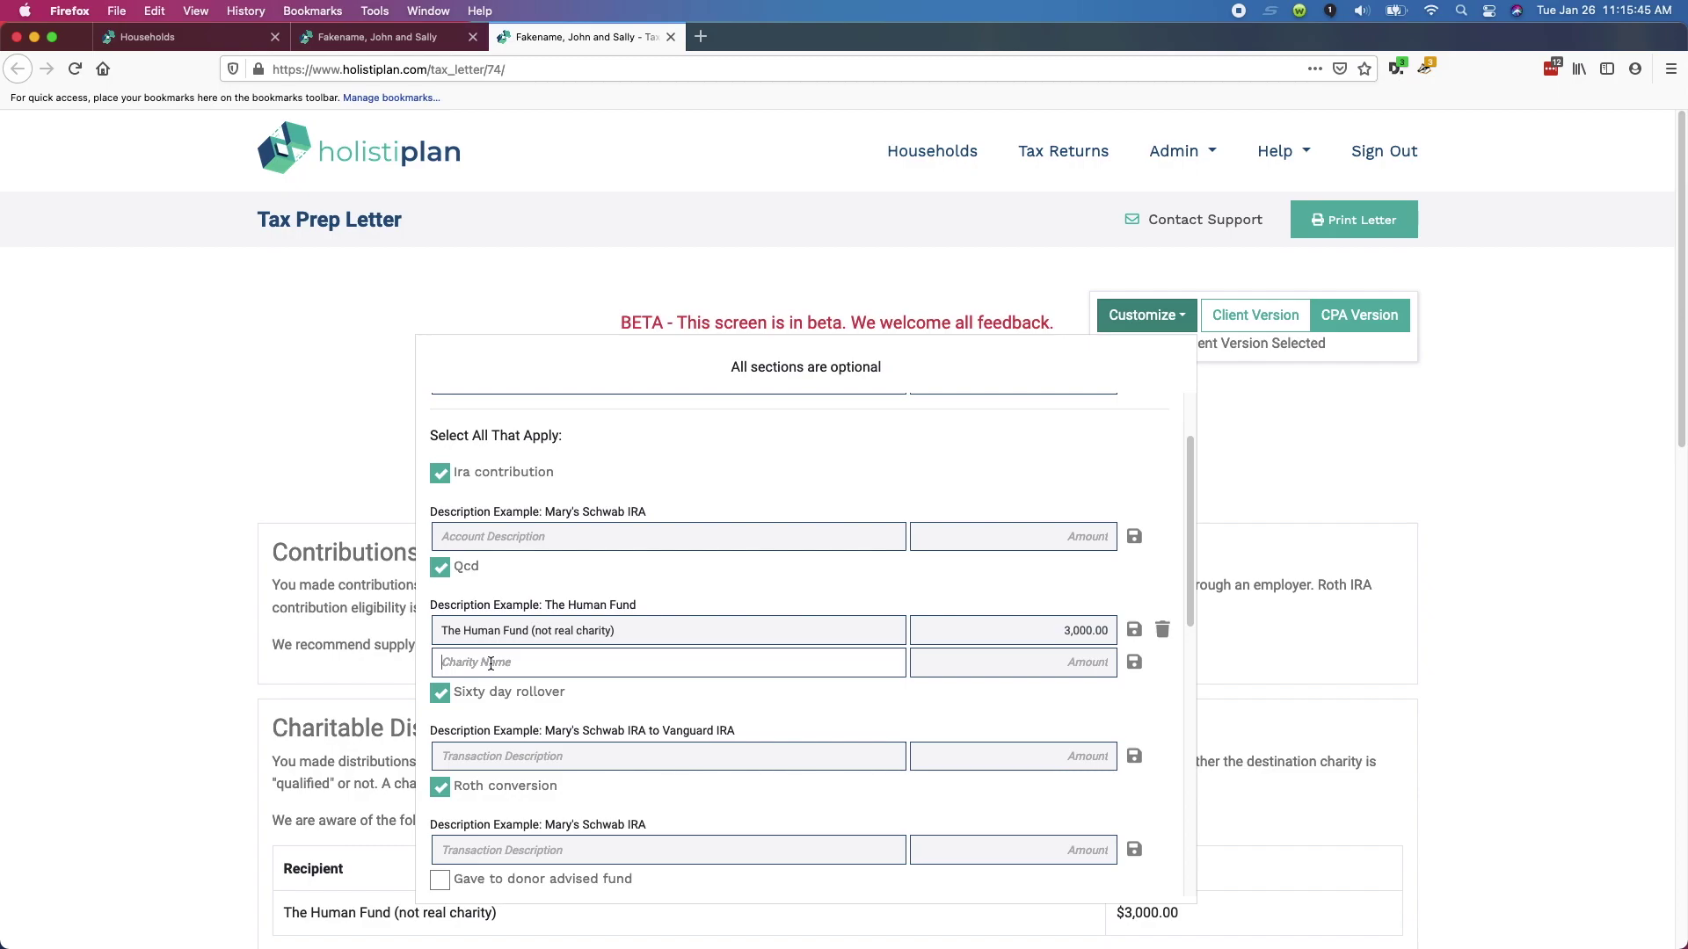
text(The Red Cross)
click(1107, 662)
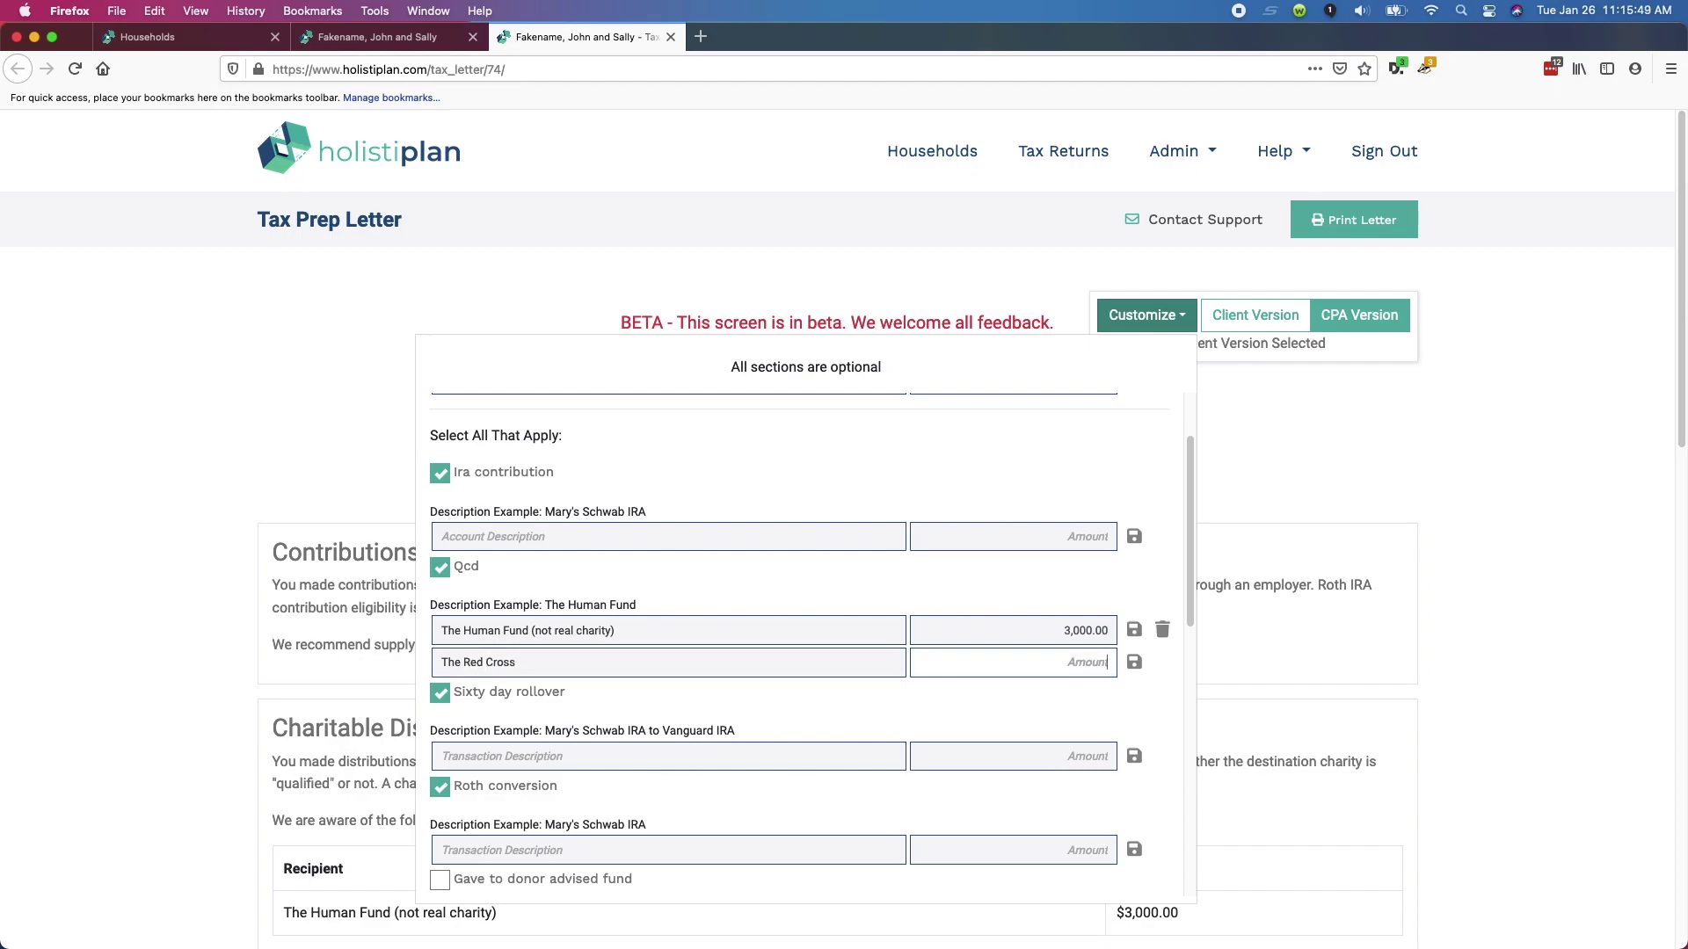
text(5000)
click(1134, 661)
click(213, 739)
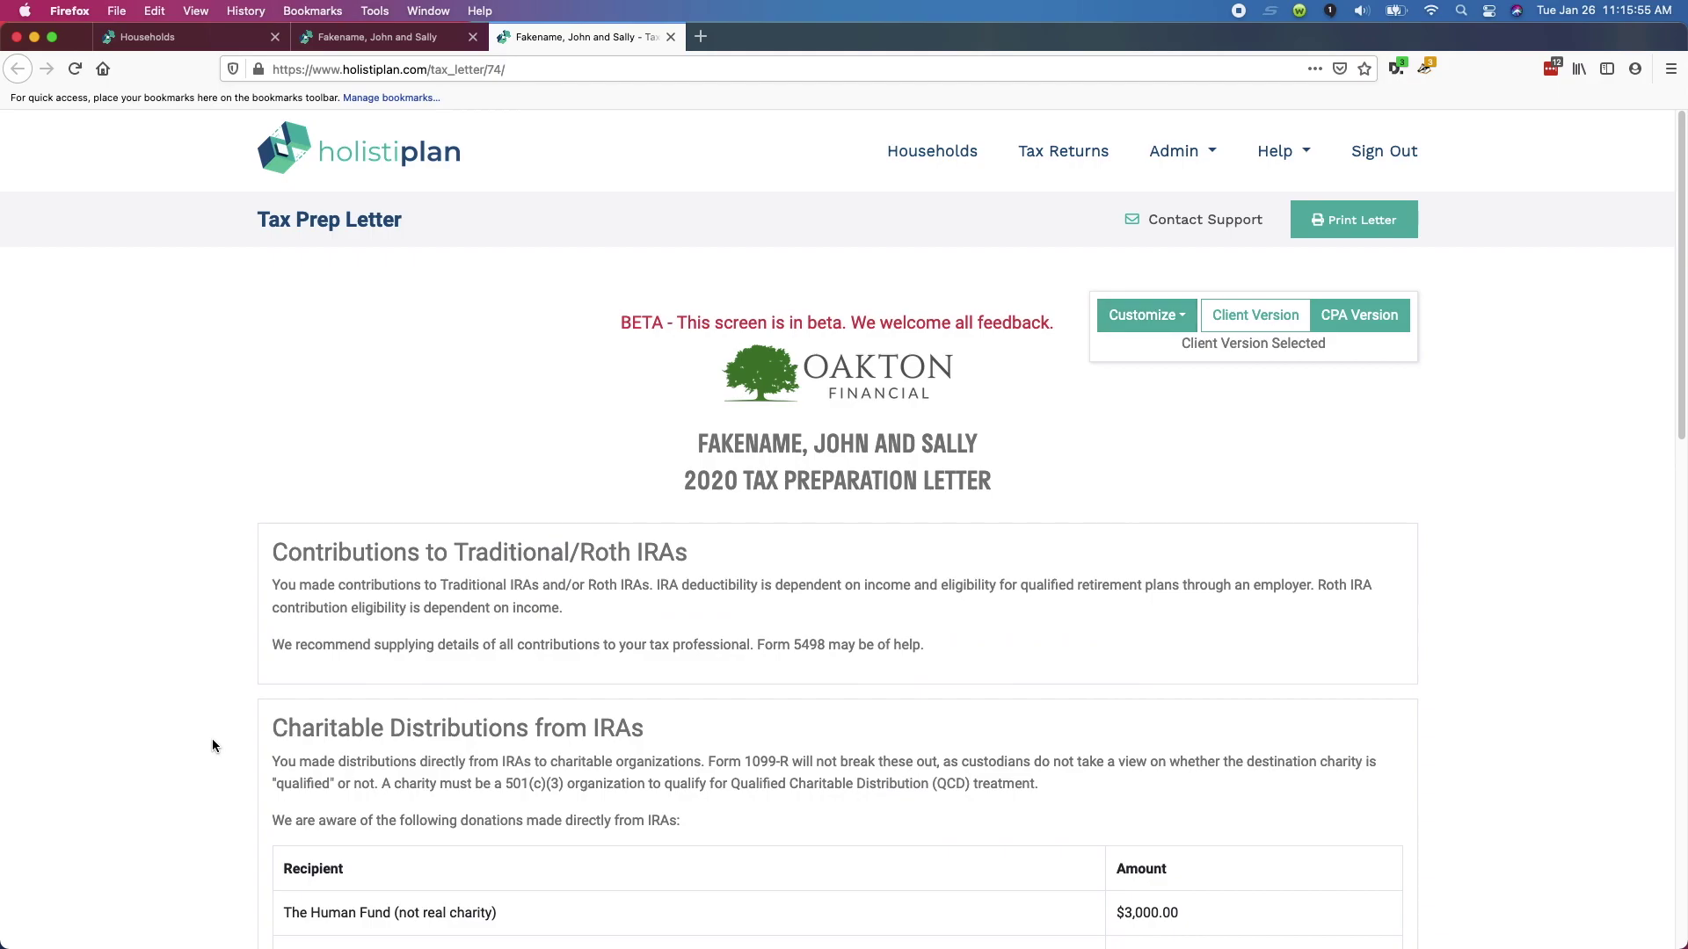
Reopen the letter's customization and save a tax document for a Fidelity IRA, described with its owner's first name, with Form 1099-R.
scroll(210, 742, down, 5)
scroll(209, 741, up, 1)
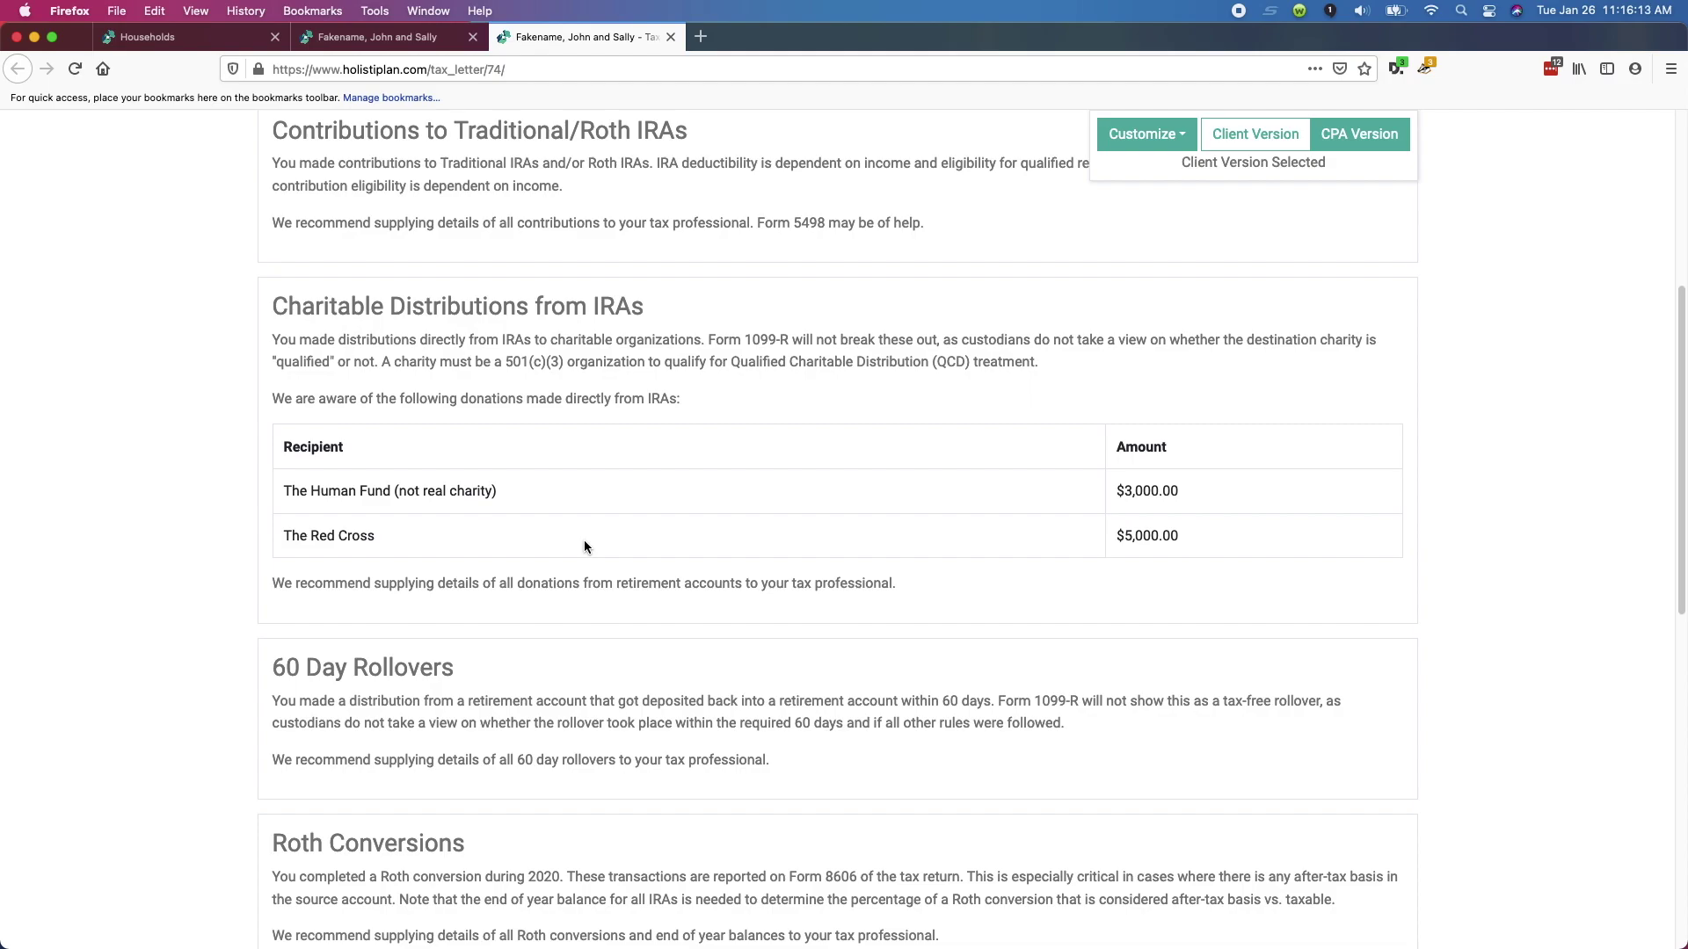
scroll(585, 547, up, 5)
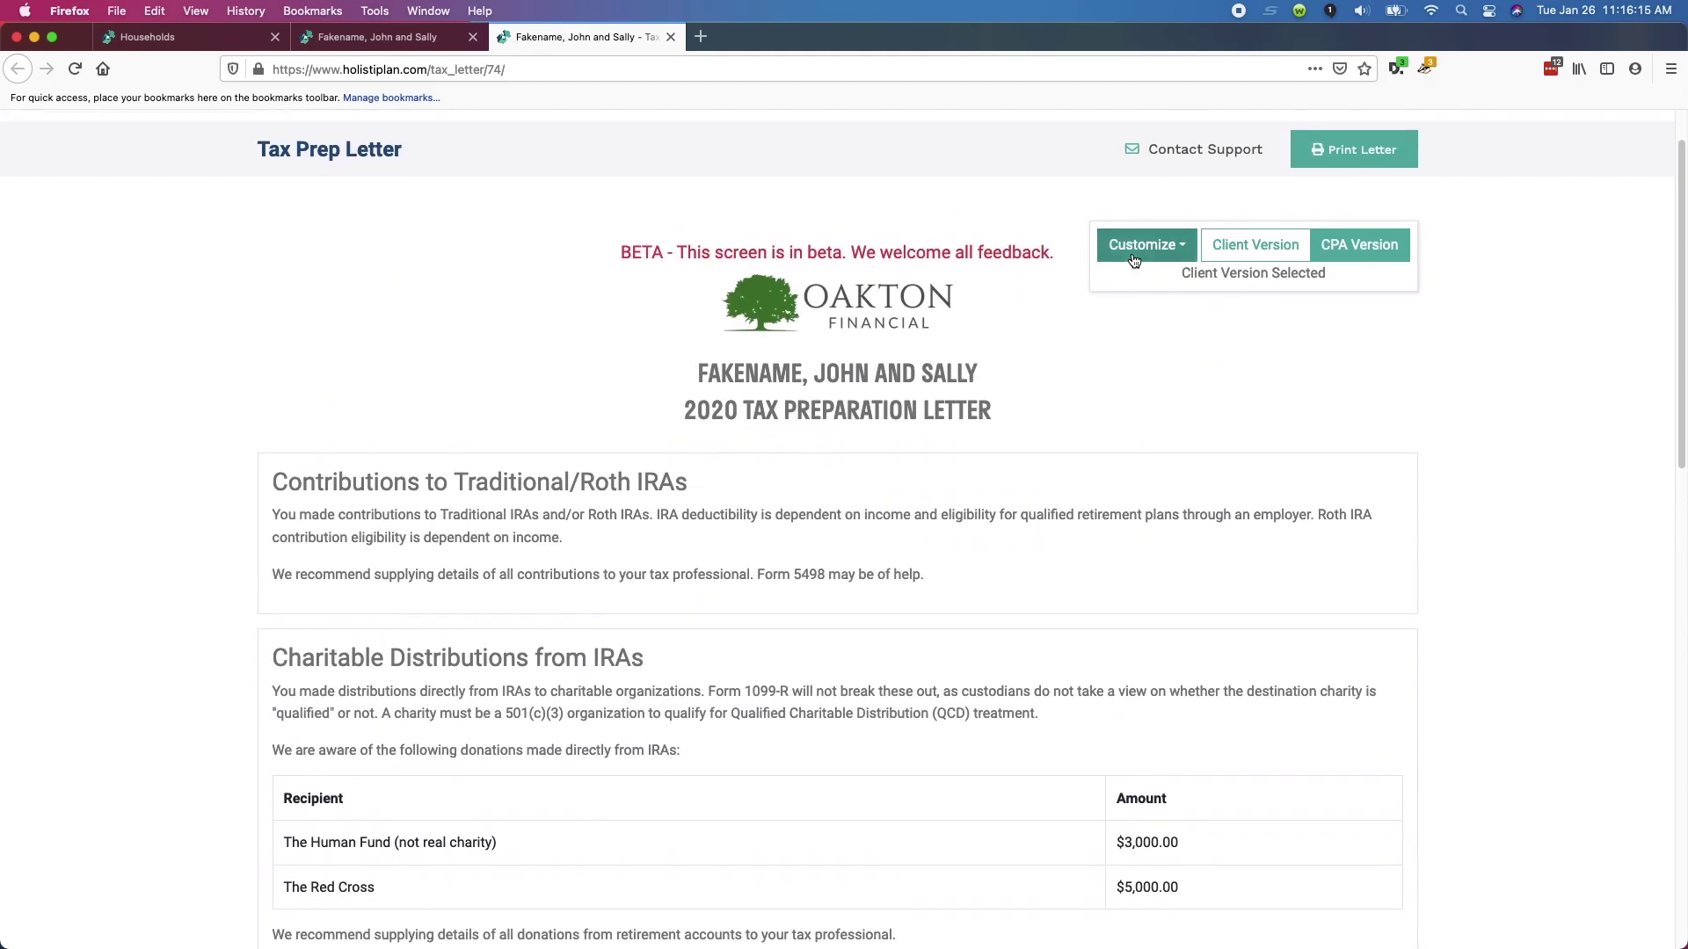
click(1132, 250)
scroll(616, 483, up, 2)
click(550, 410)
text(Bob')
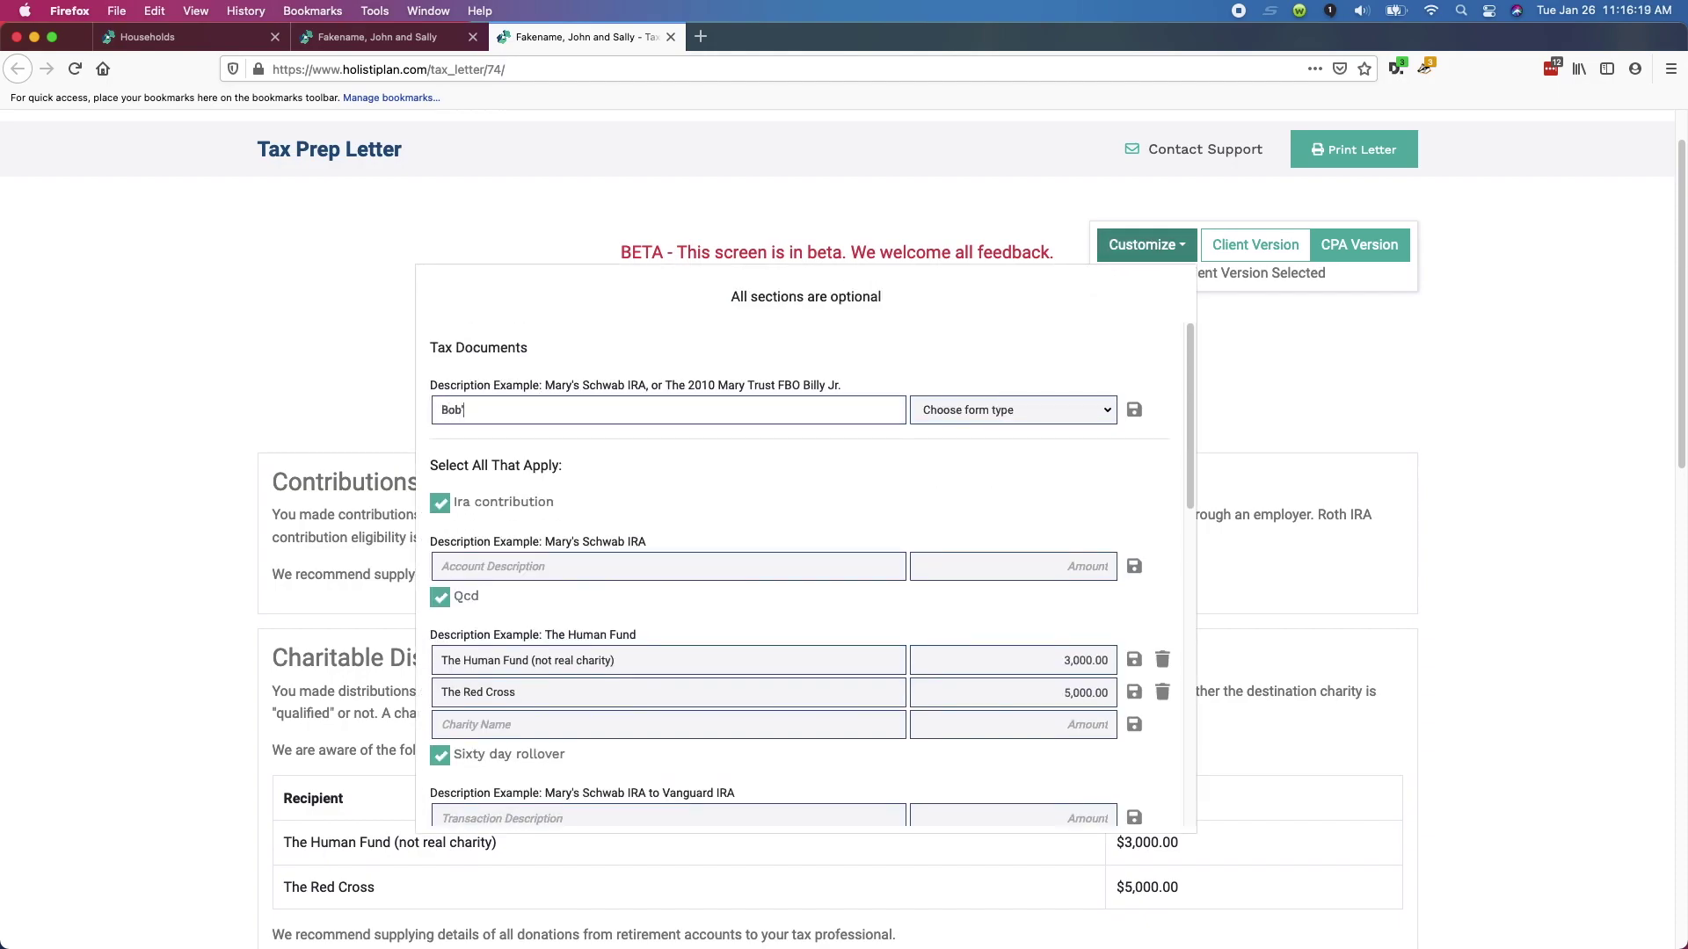
text(s Fidelity IRA)
key(Tab)
click(1103, 413)
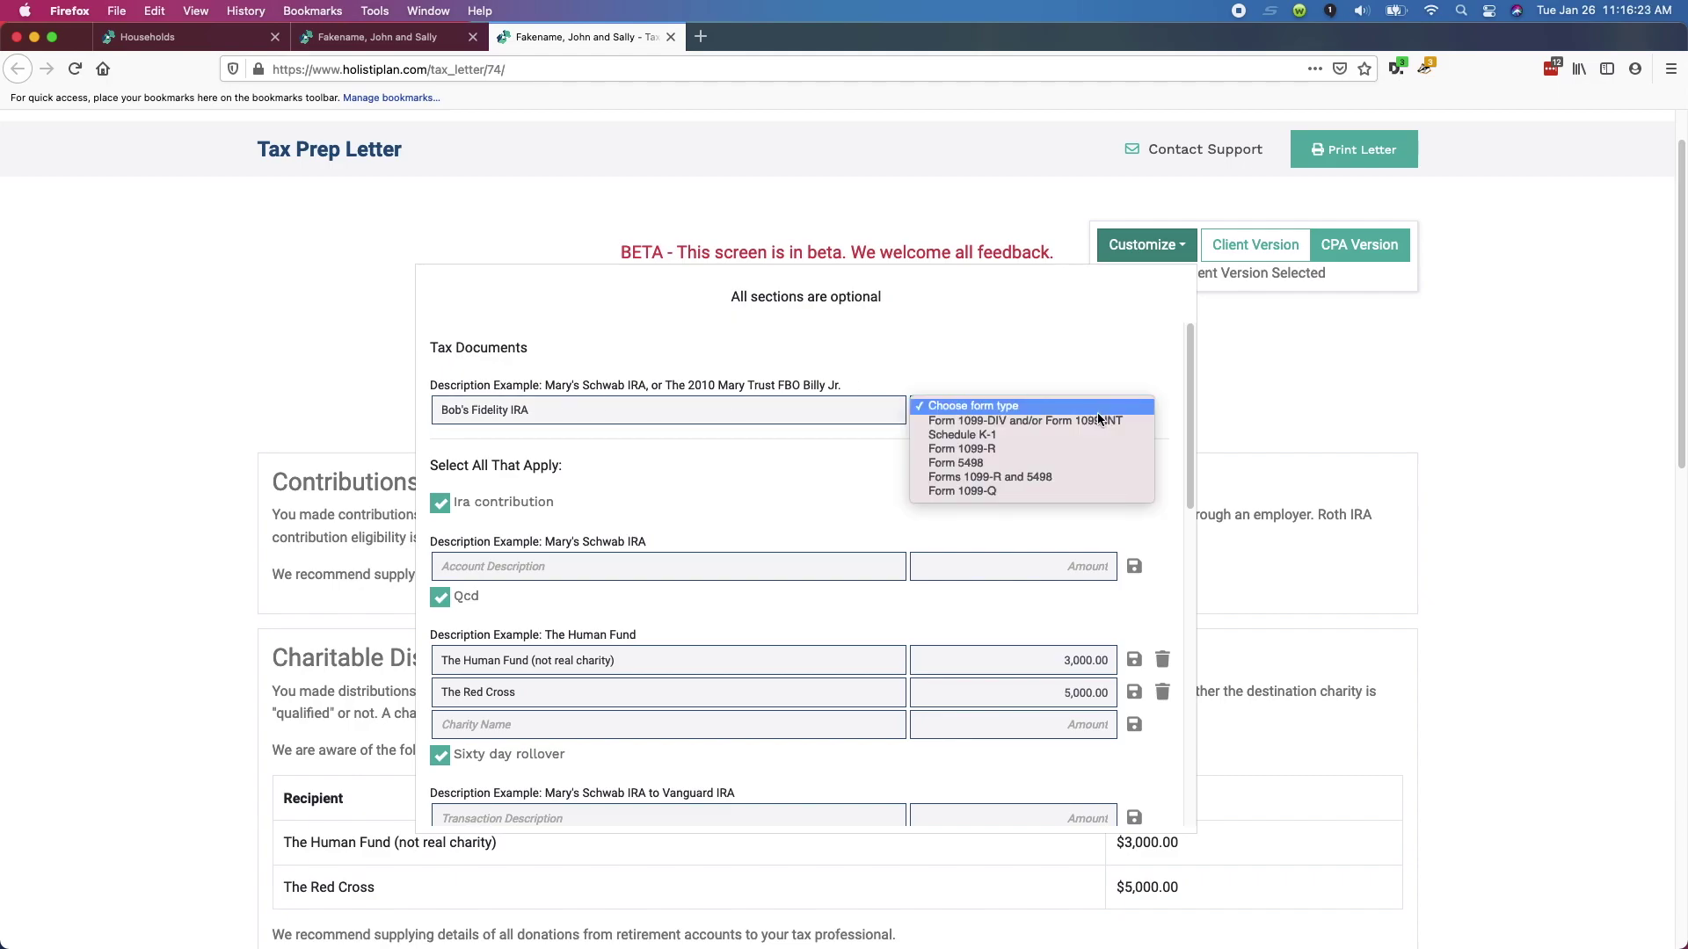
click(1081, 449)
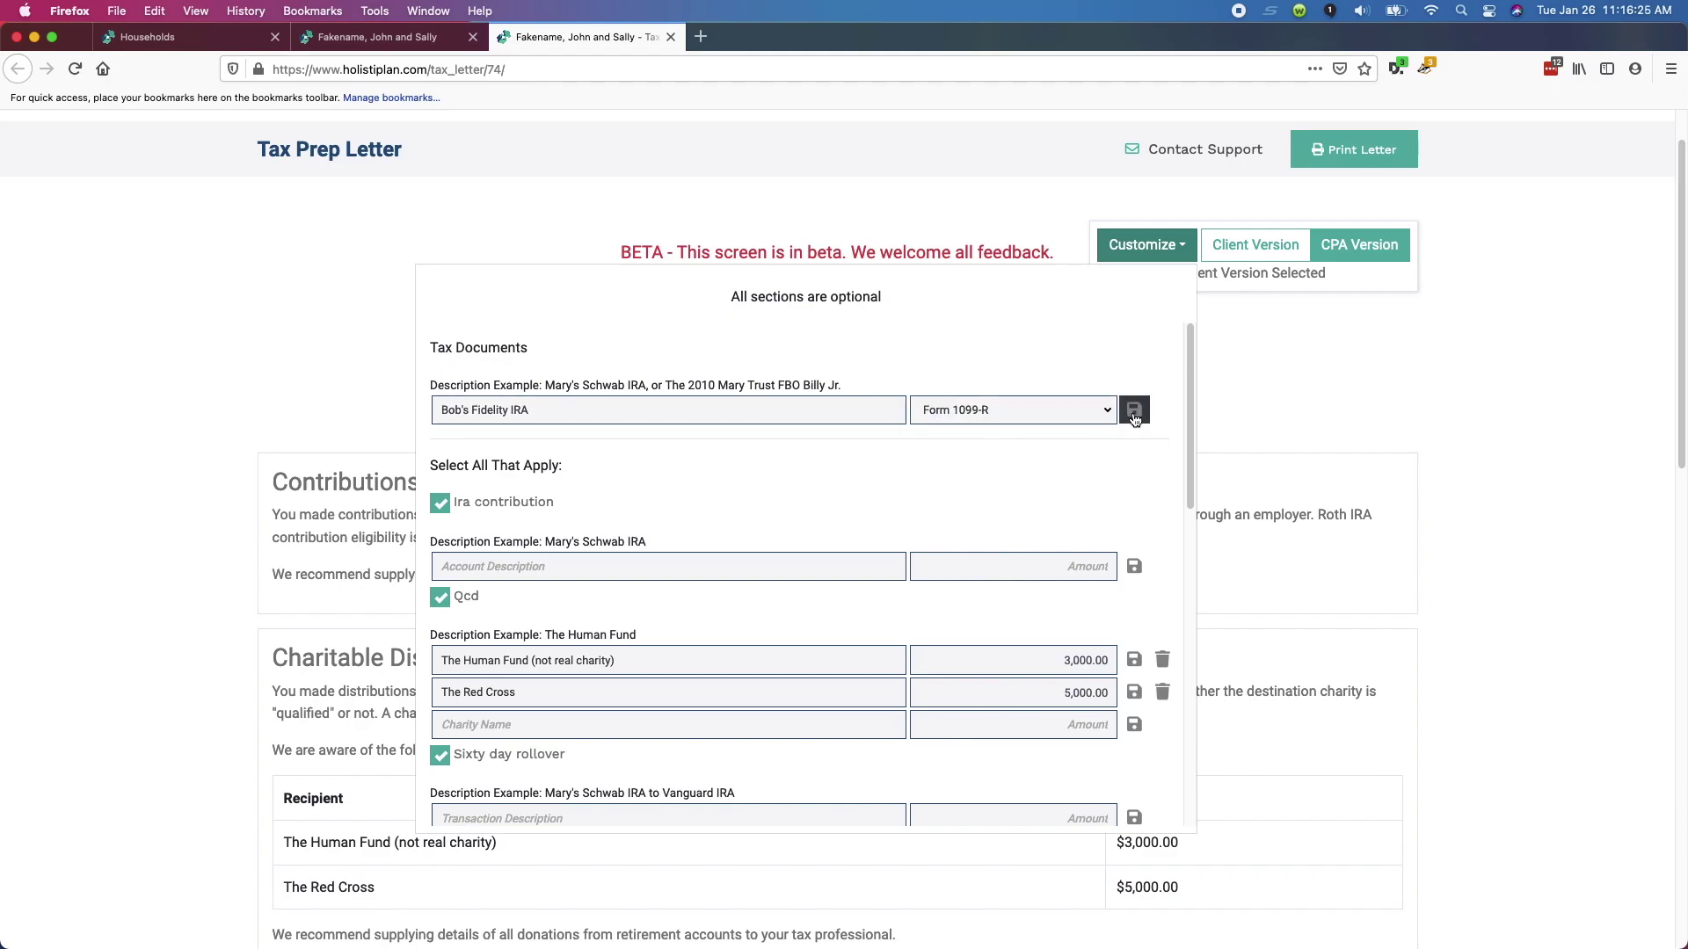
click(1134, 409)
Add and save a second tax document for a Schwab Roth IRA, described with its owner's first name, with Form 5498.
click(497, 442)
text(M)
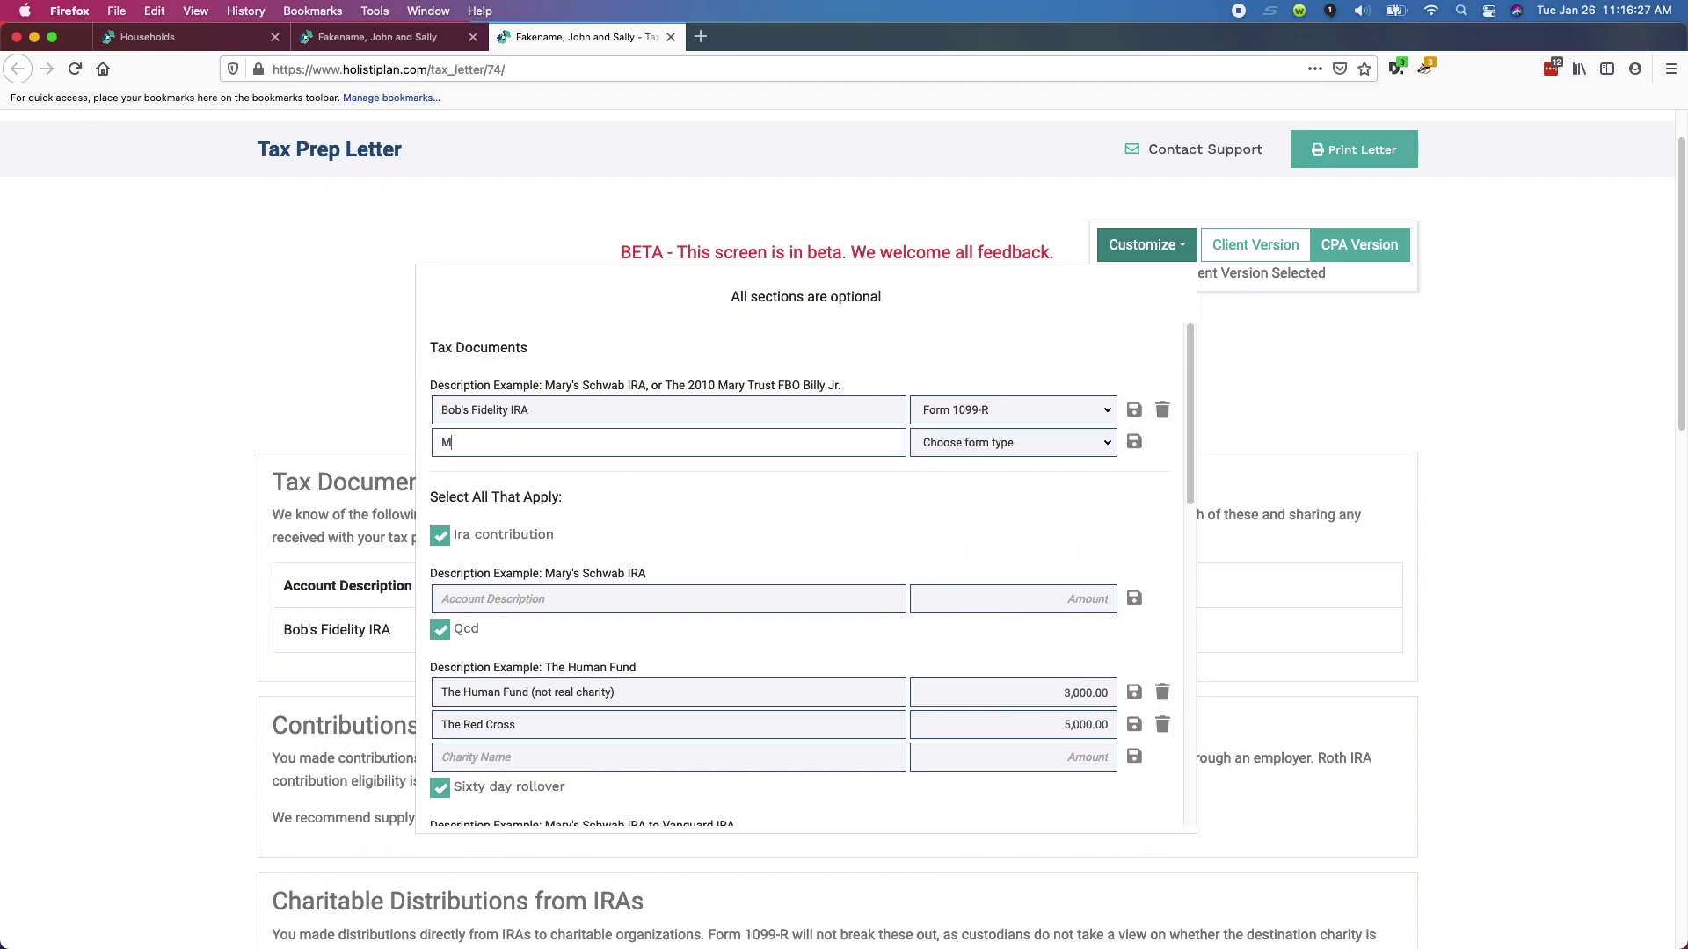
text(ary's Schwab Roth IRA)
click(1101, 444)
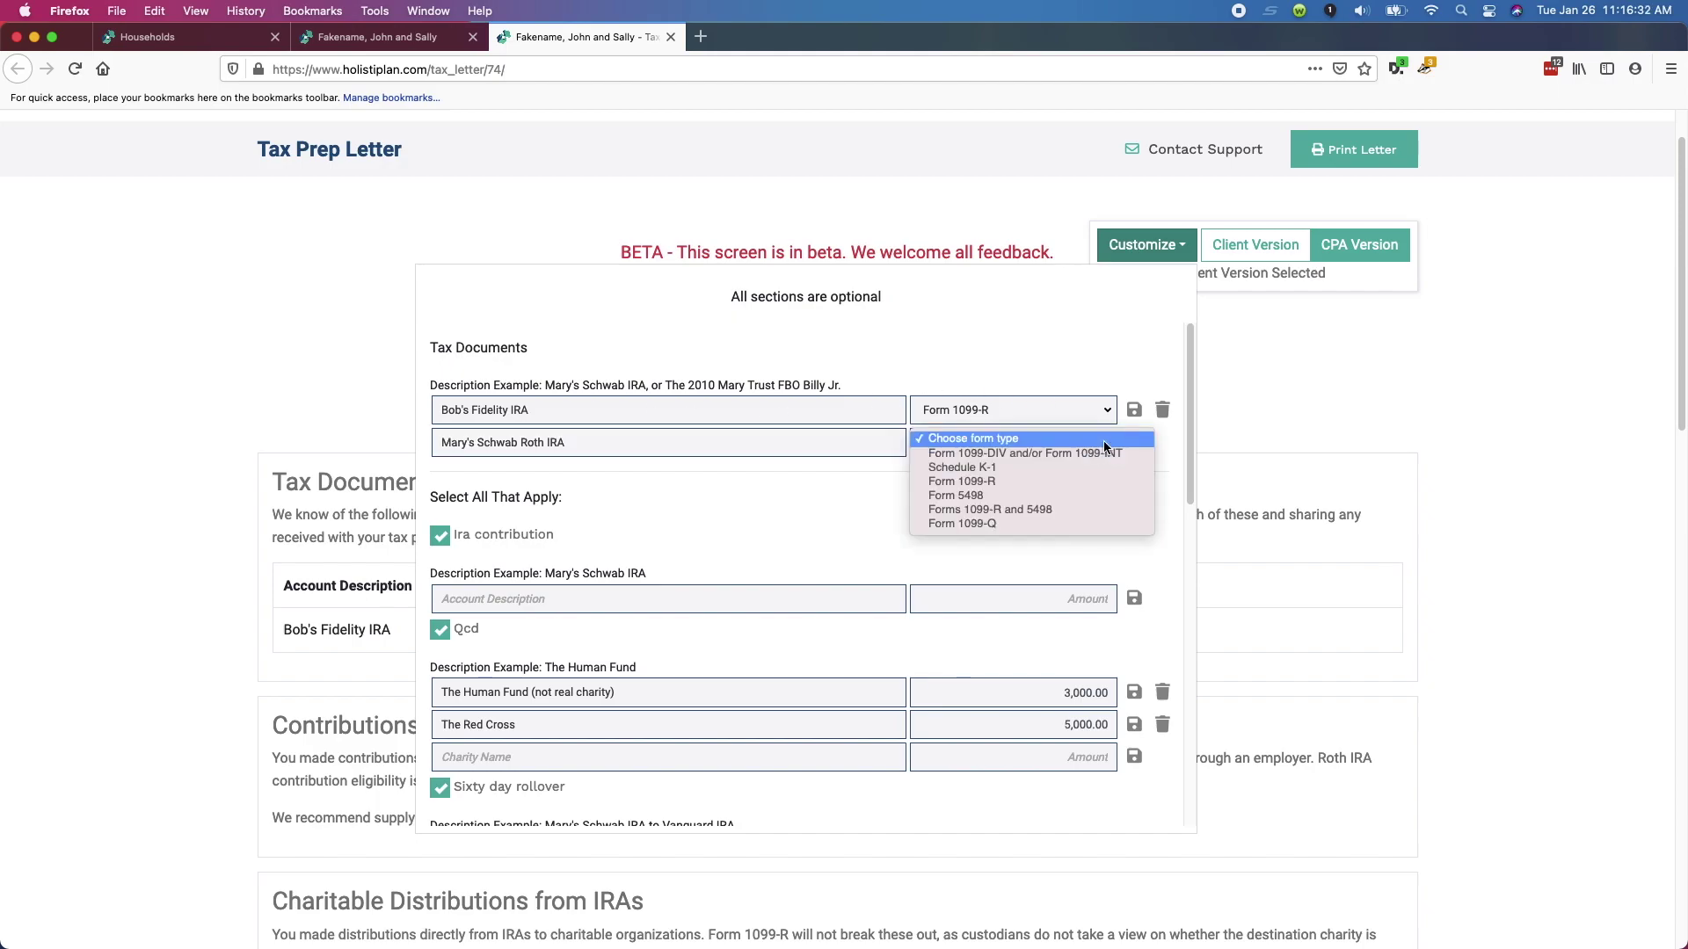
click(1085, 497)
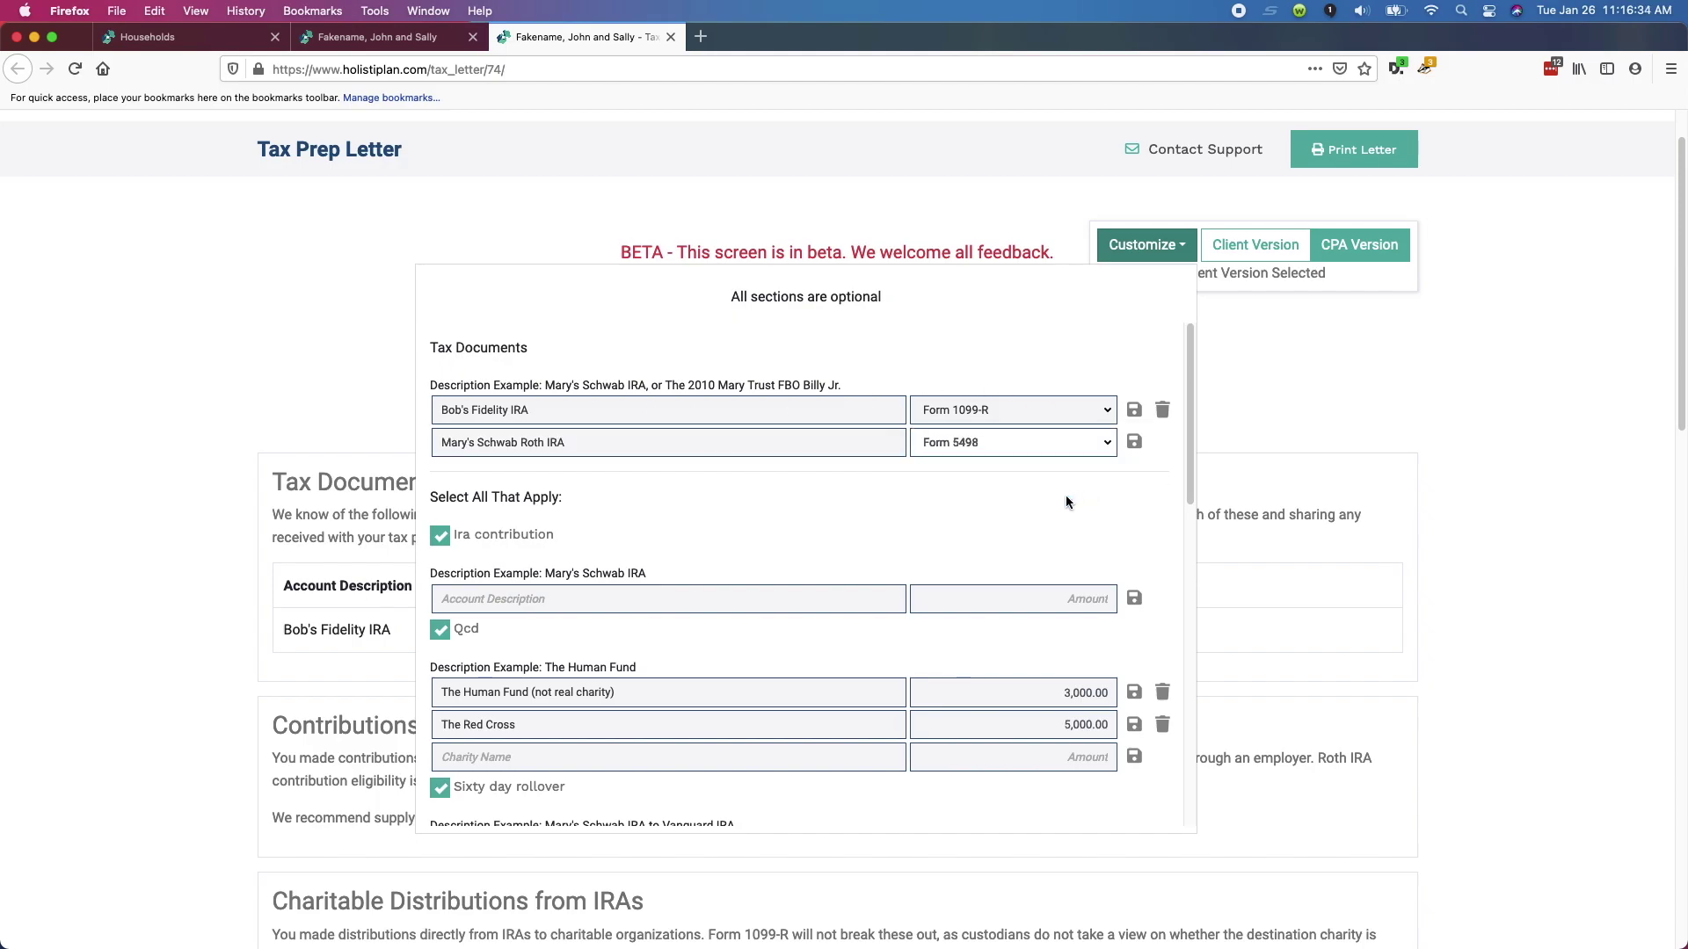
click(1134, 442)
Add and save a tax document described as 'Joint Schwab Sccount' with Form 1099-DIV and/or Form 1099-INT.
click(611, 475)
text(Joint Schwab Sccount)
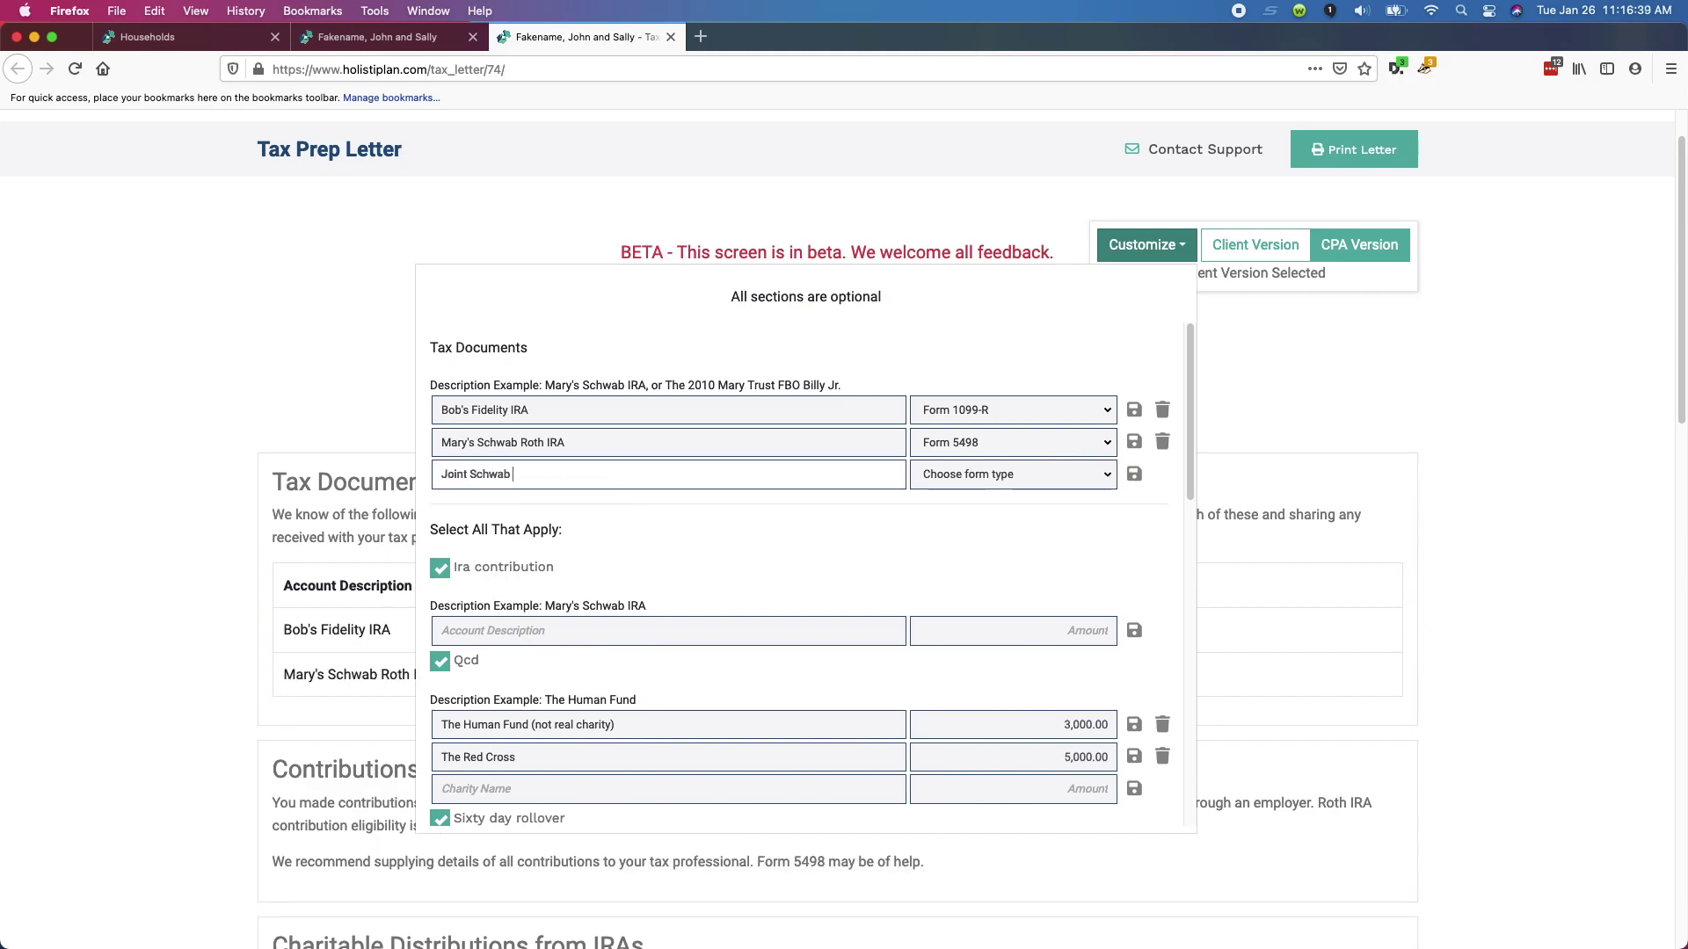
click(1109, 471)
click(1095, 485)
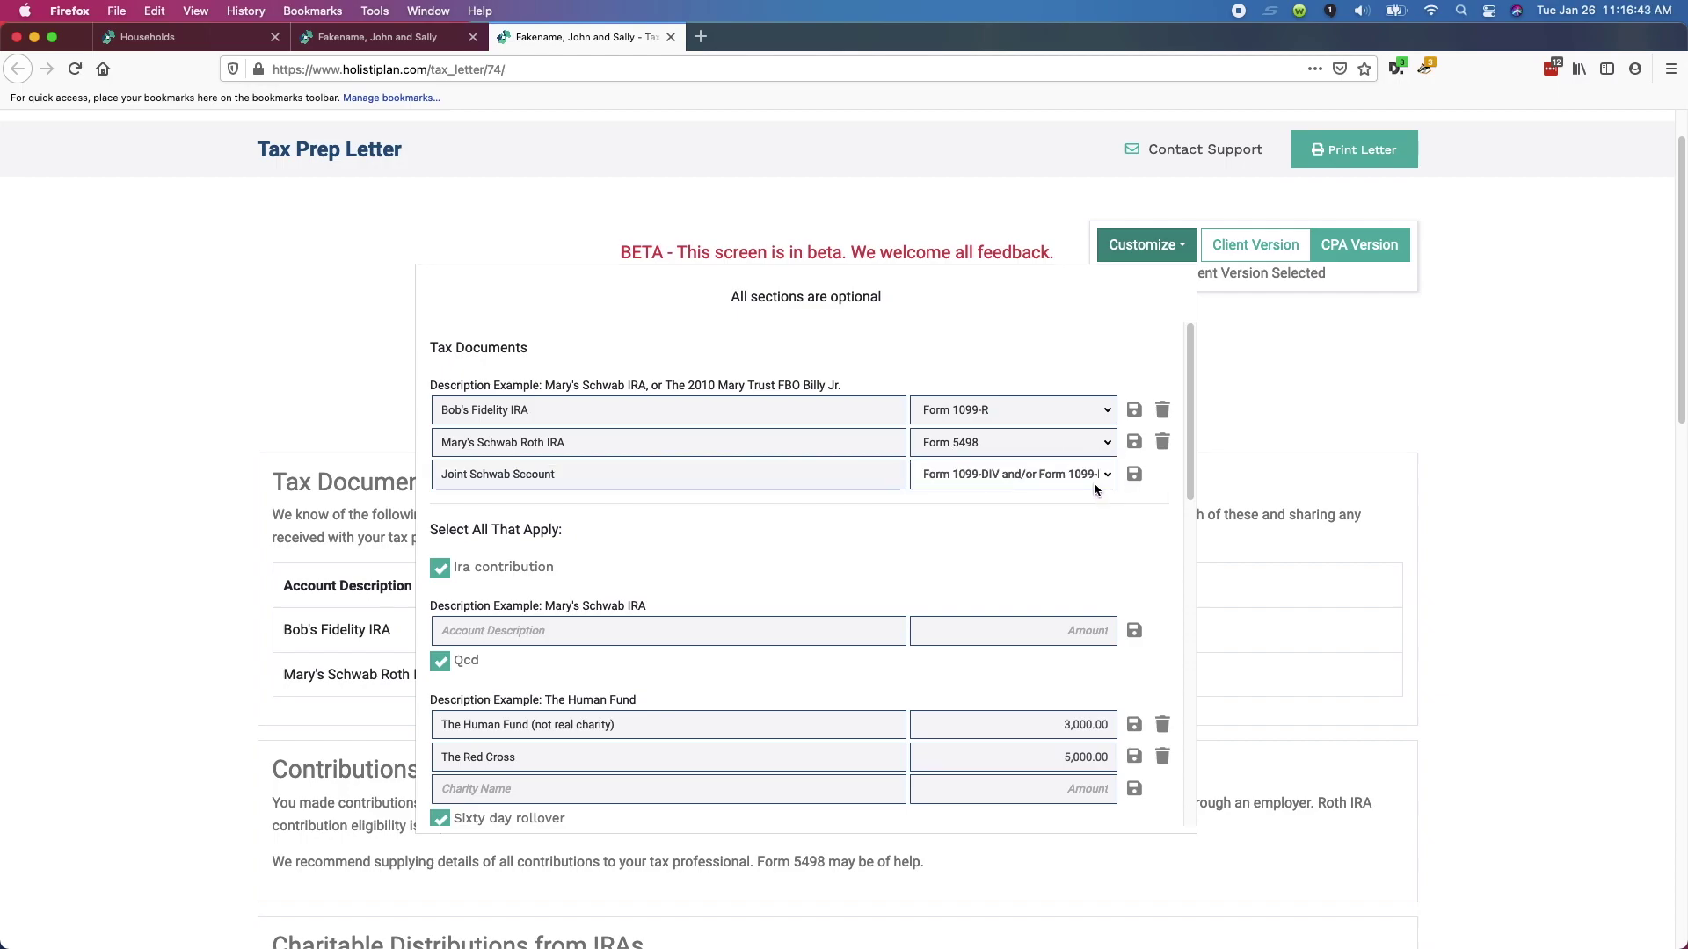
click(1131, 483)
Add and save a tax document for a 2020 Trust, described with a first name, with Schedule K-1, and close the customization to review the letter.
click(580, 513)
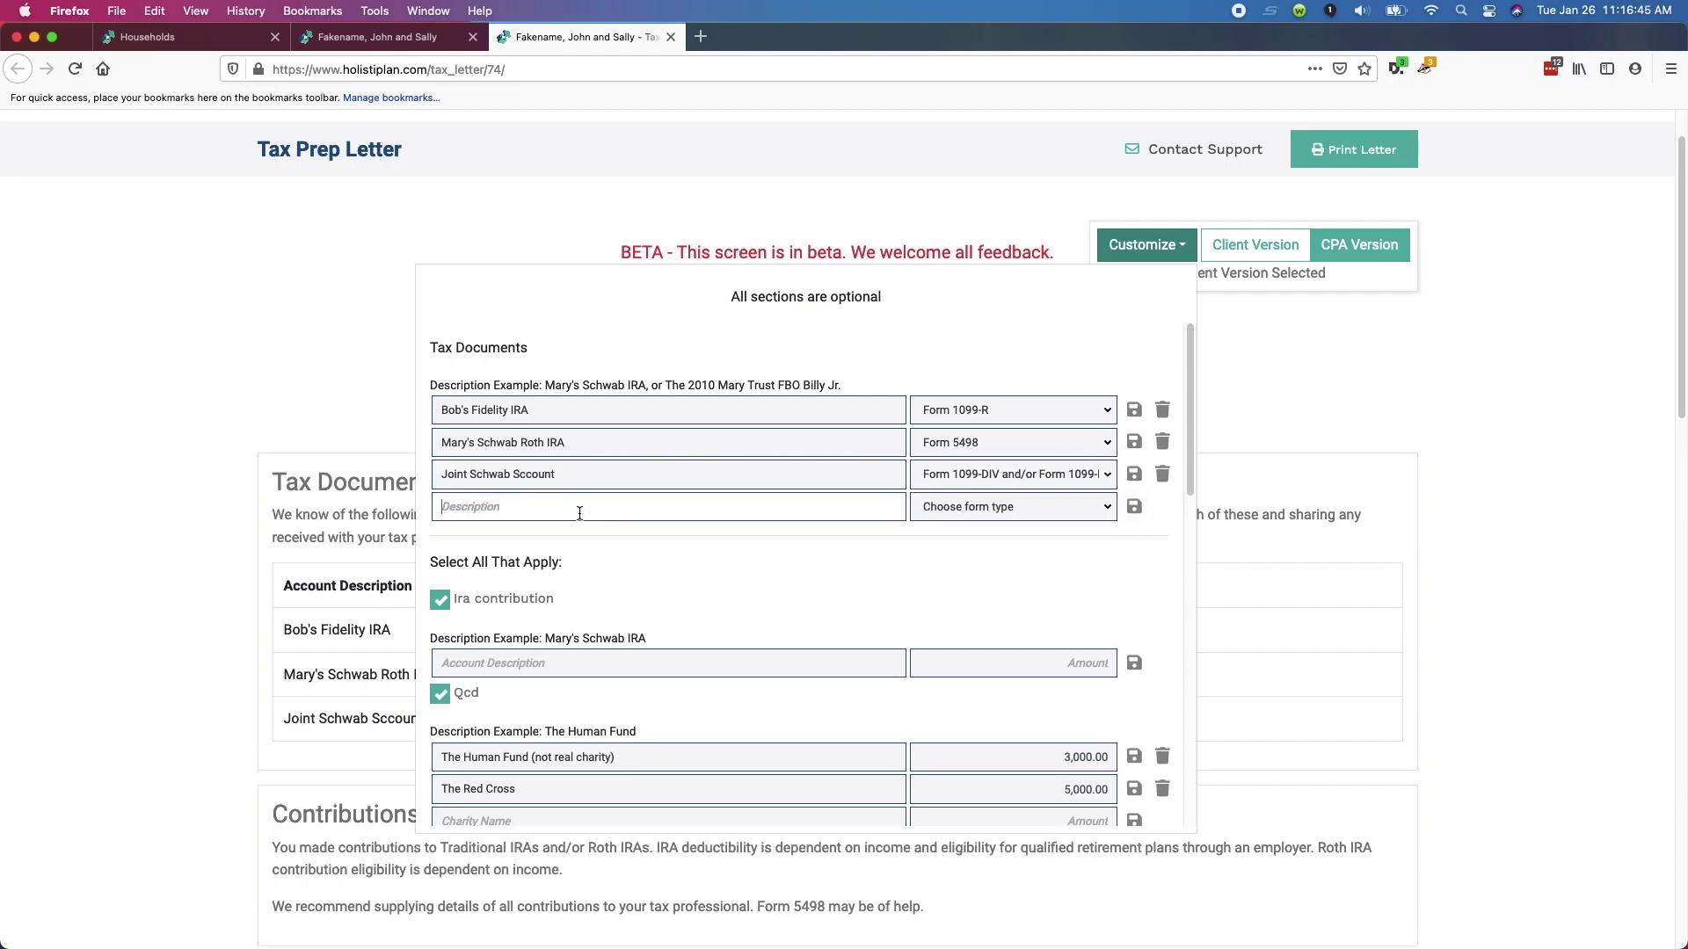
text(The Bob 2020 Trust)
click(930, 511)
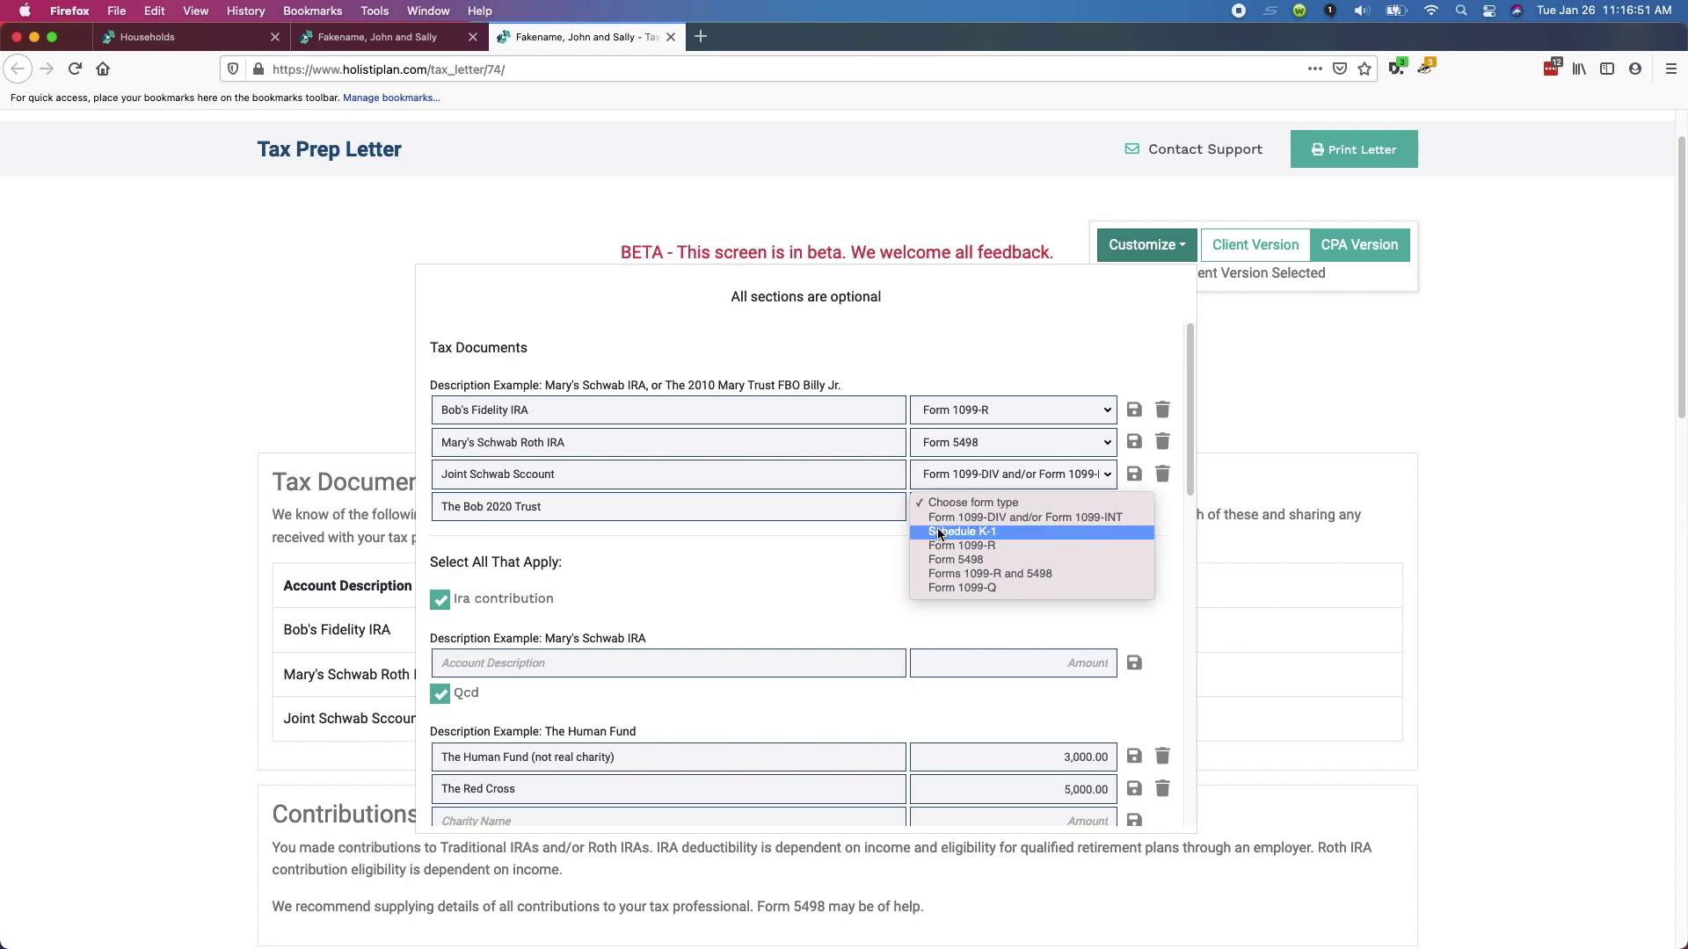
click(962, 531)
click(1136, 509)
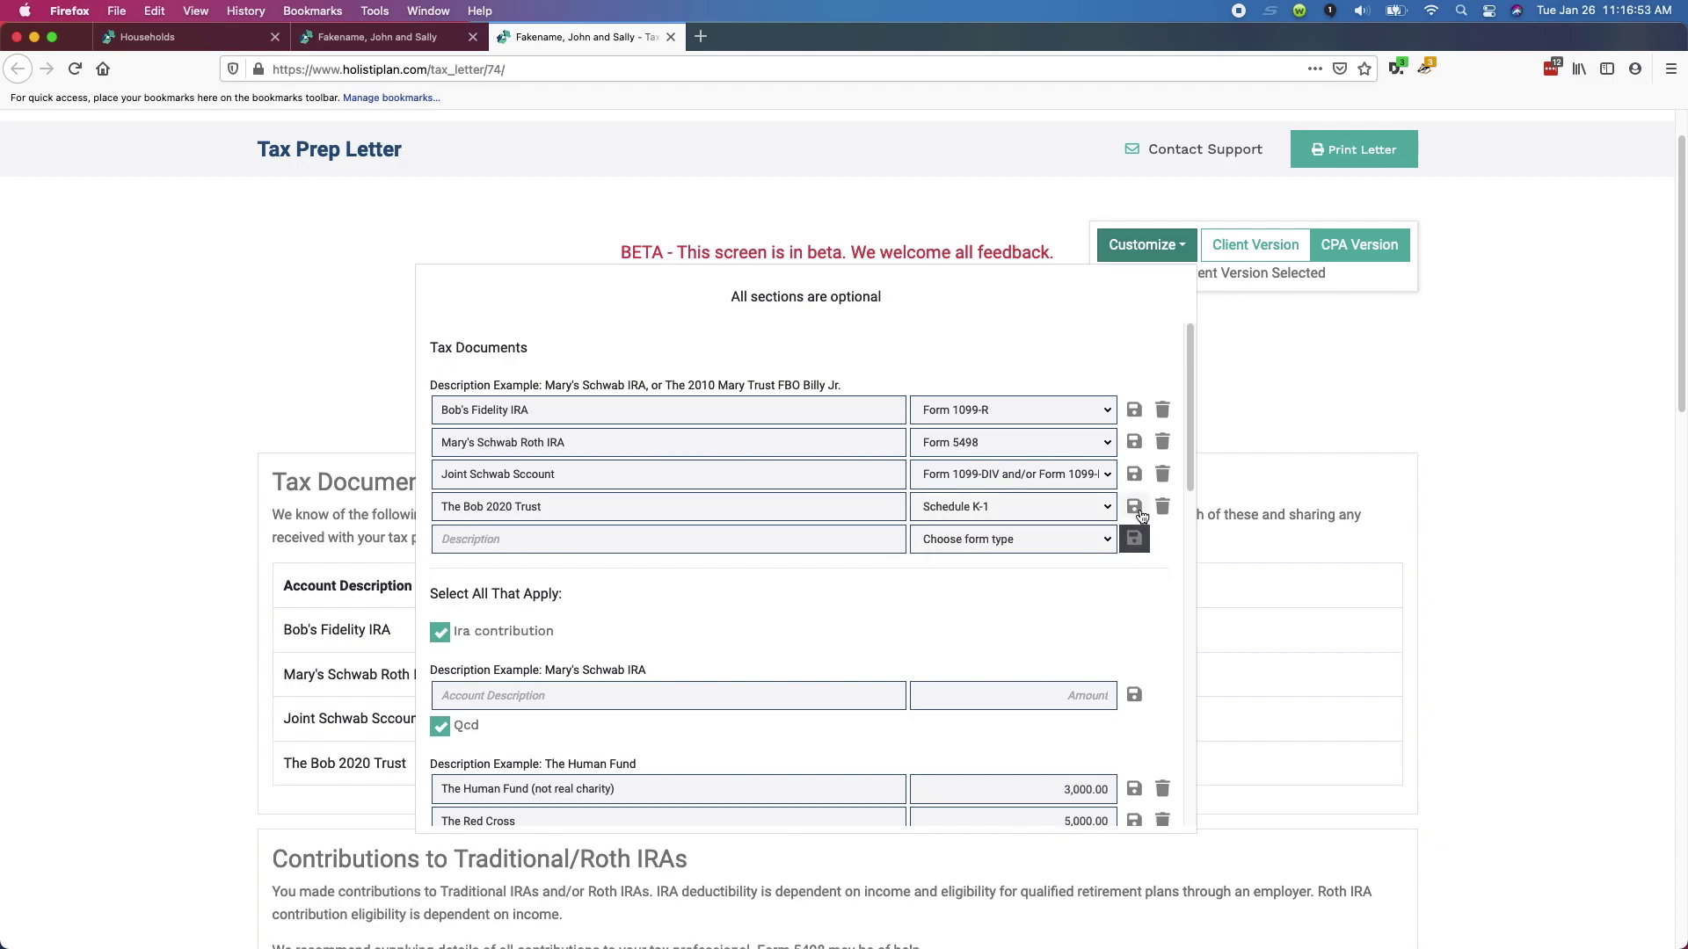
click(155, 611)
scroll(197, 666, down, 3)
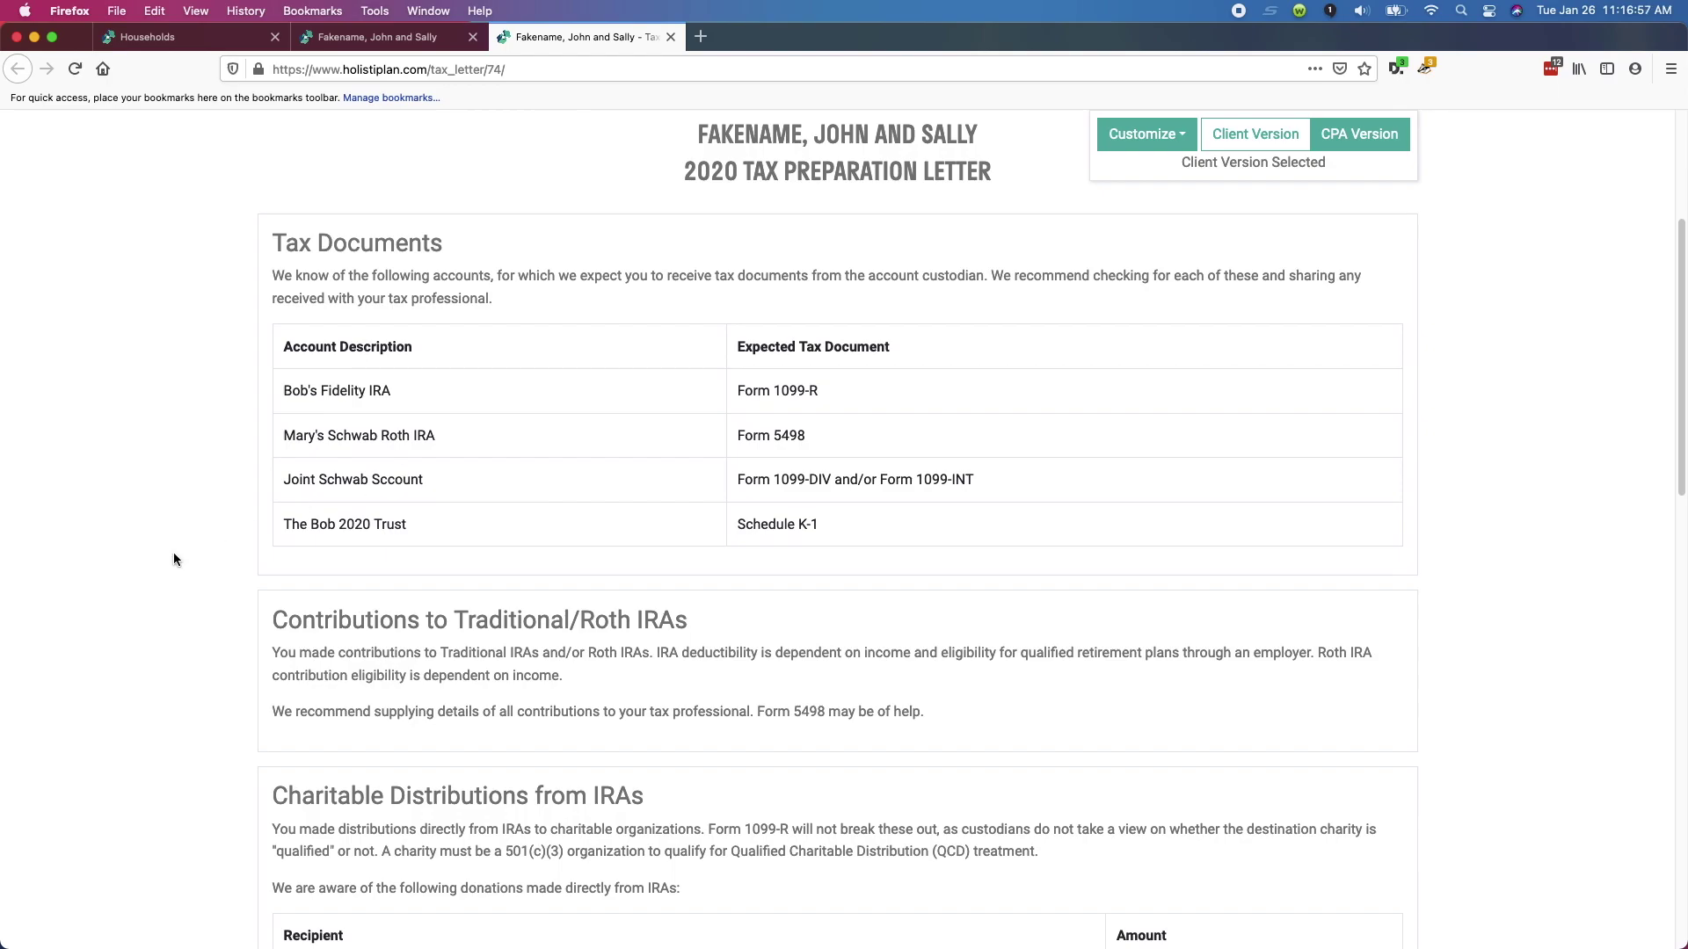
Reopen the letter's customization and describe a new cost basis entry as 'GE - Inherited from grandmother'.
scroll(172, 559, down, 10)
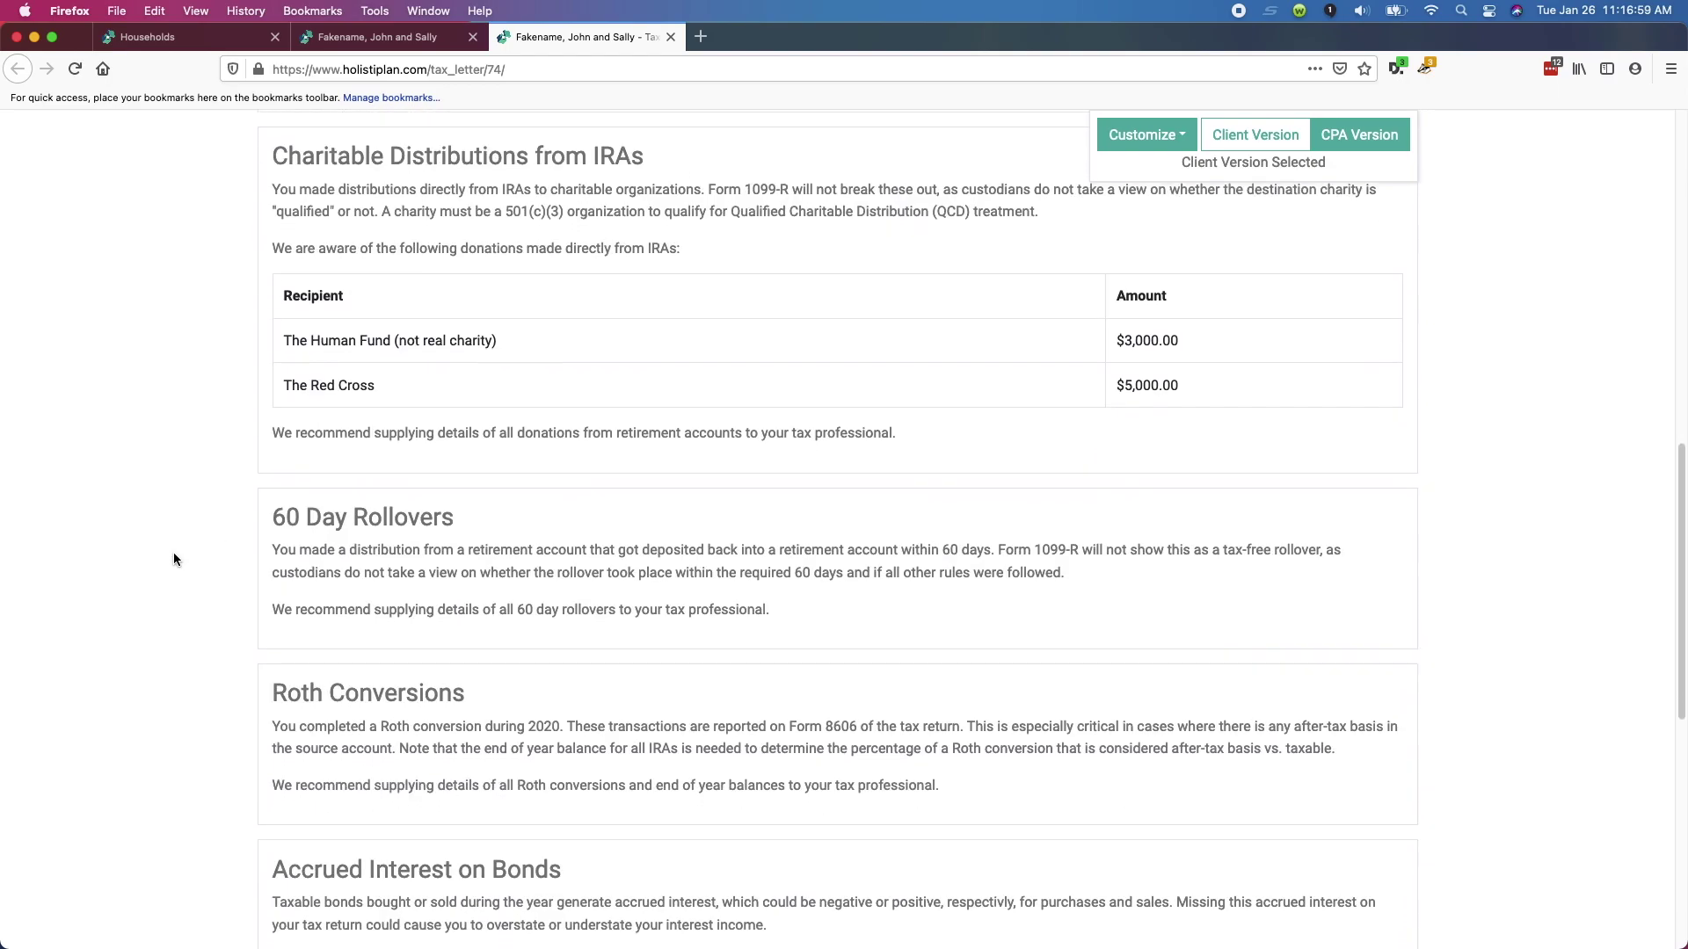
click(1145, 135)
scroll(844, 478, down, 5)
scroll(844, 479, down, 4)
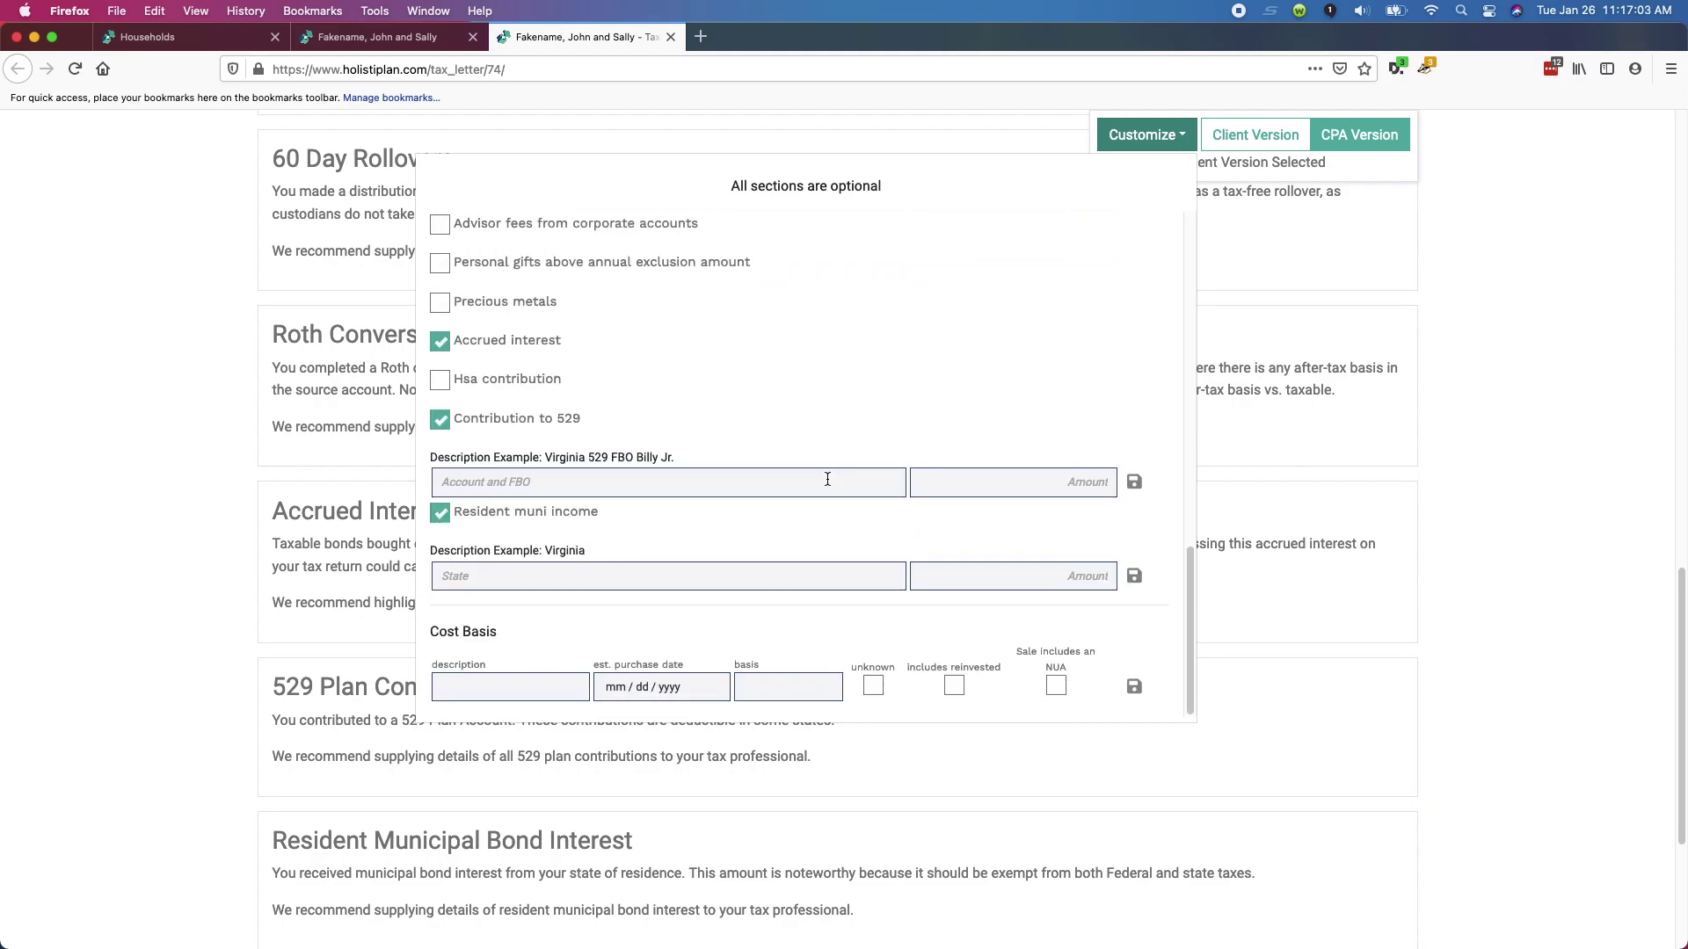
scroll(747, 527, down, 3)
click(504, 682)
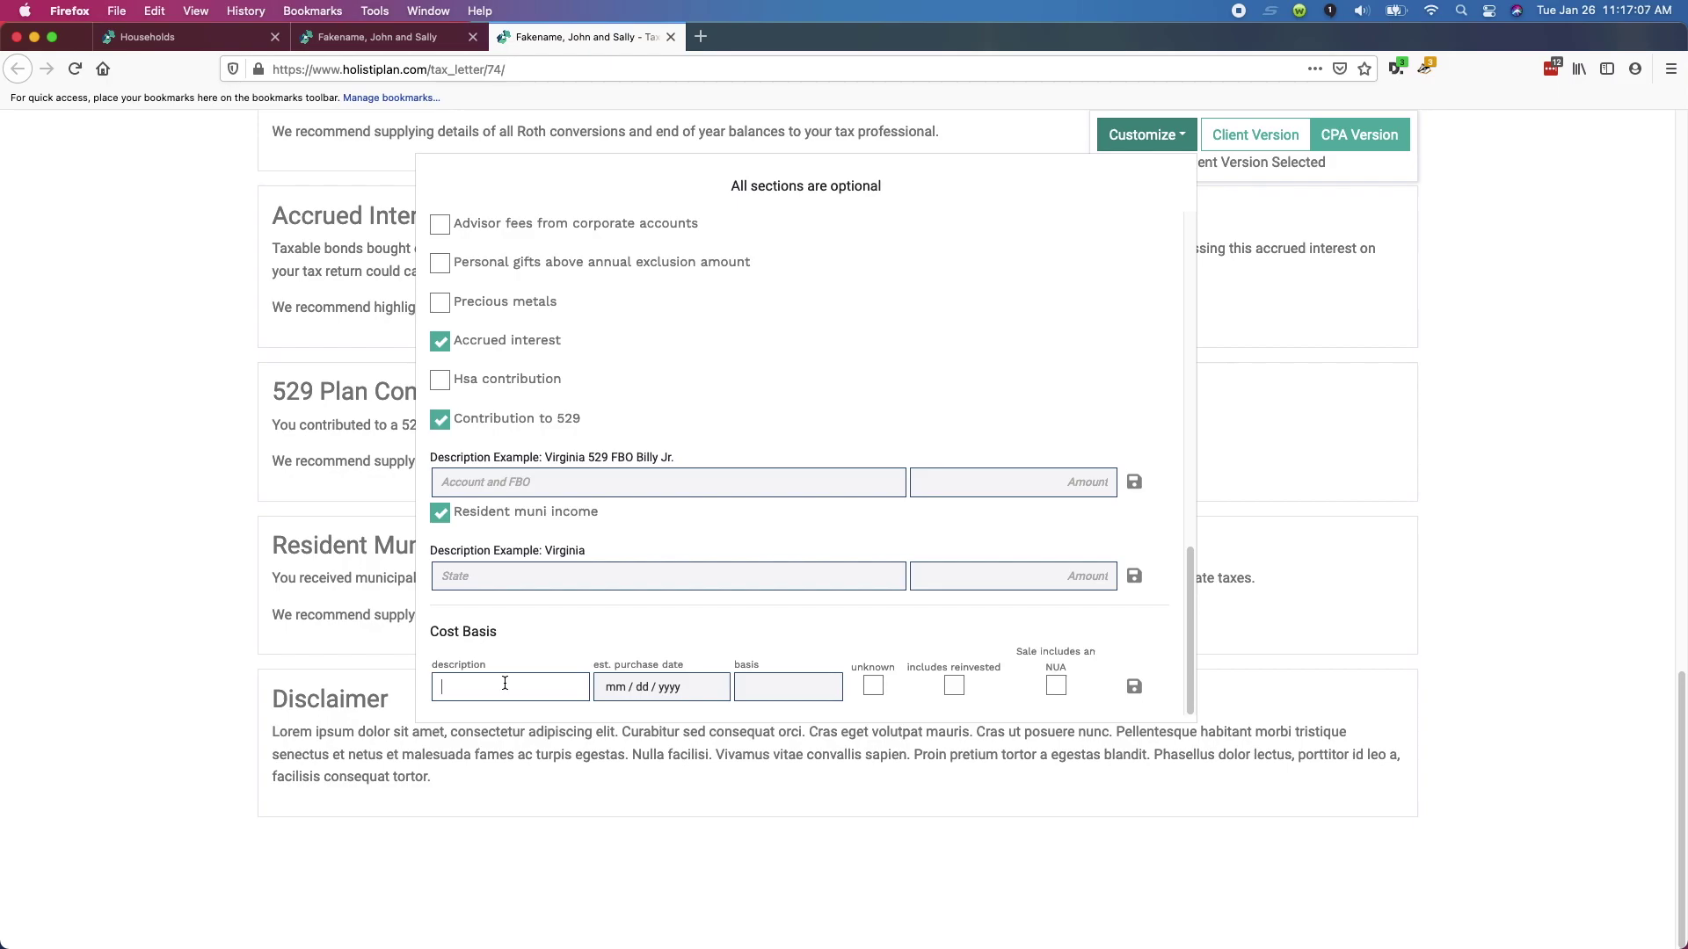
text(GE -)
text( Inheri)
text(ted from gra)
text(nd)
text(mother)
Set the cost basis entry's estimated purchase date to 01/20/1998, mark its basis unknown, and save it to the letter.
click(616, 686)
text(01 / )
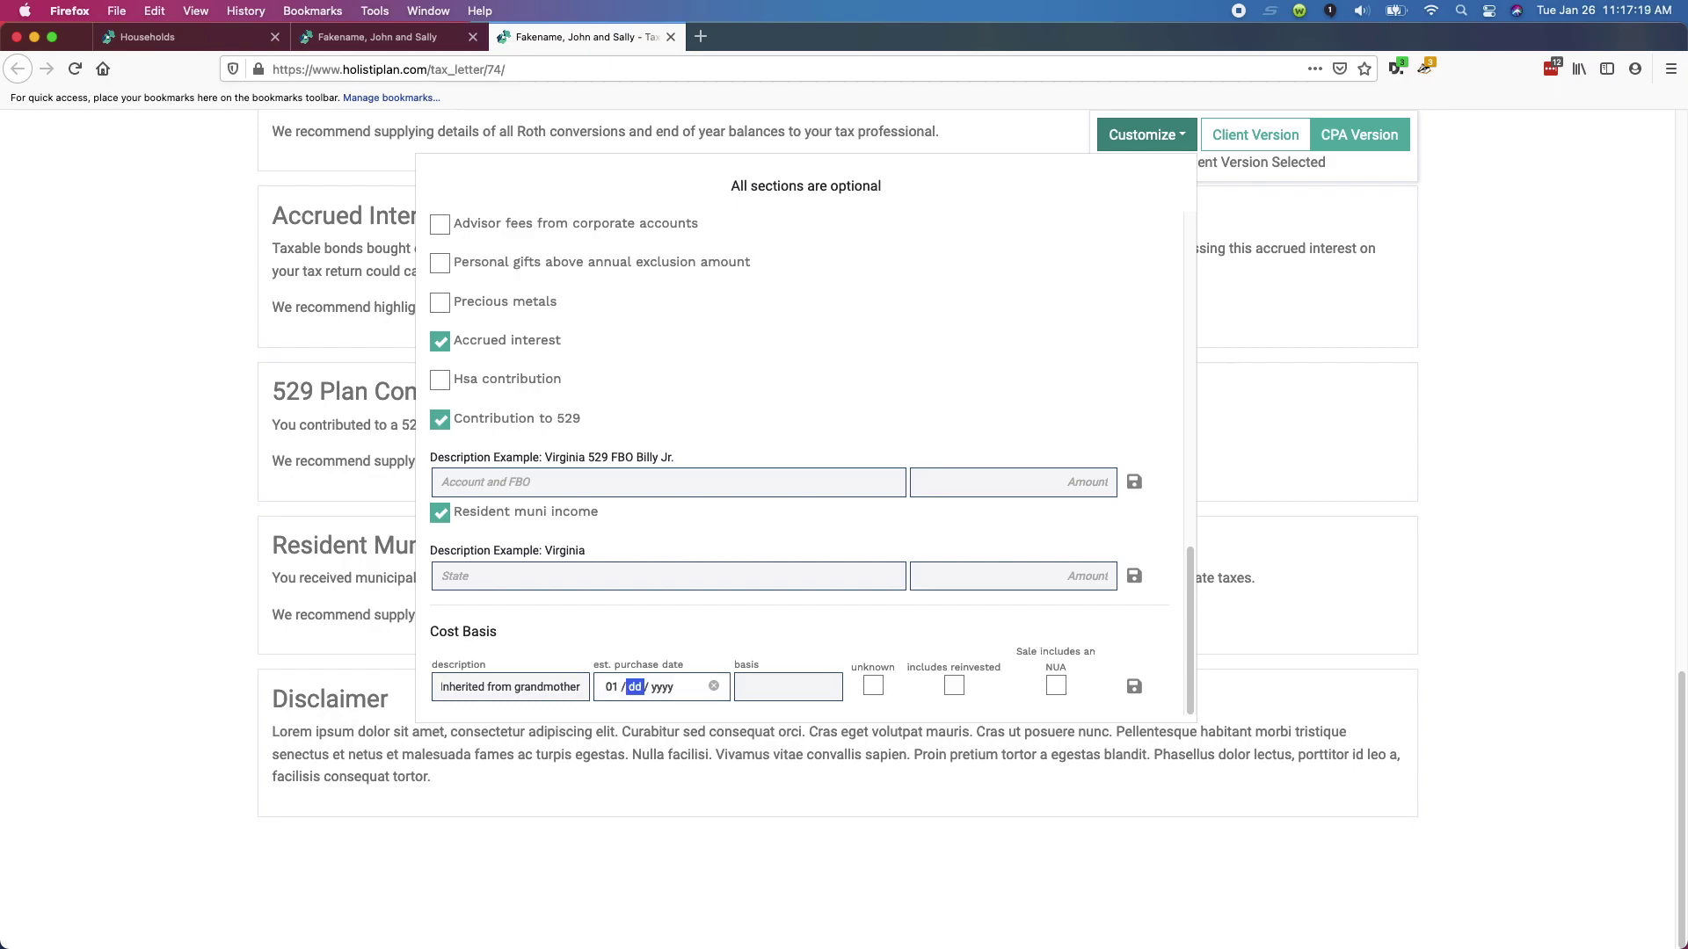
text(20 / 1998)
click(873, 685)
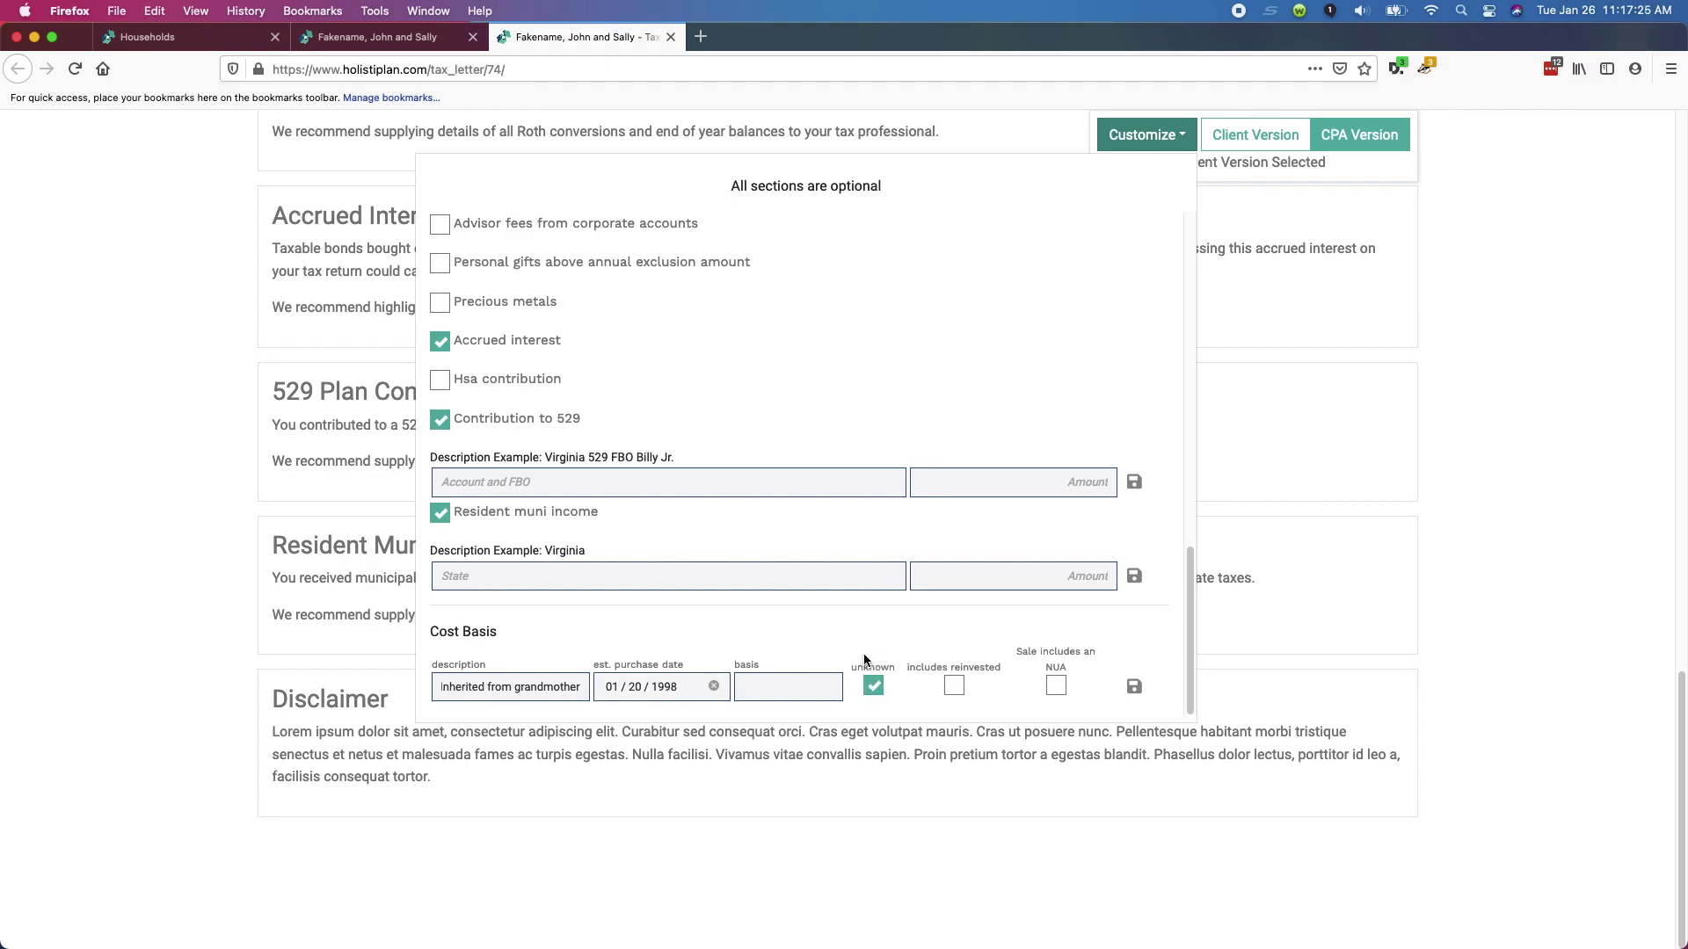
click(1138, 691)
click(154, 715)
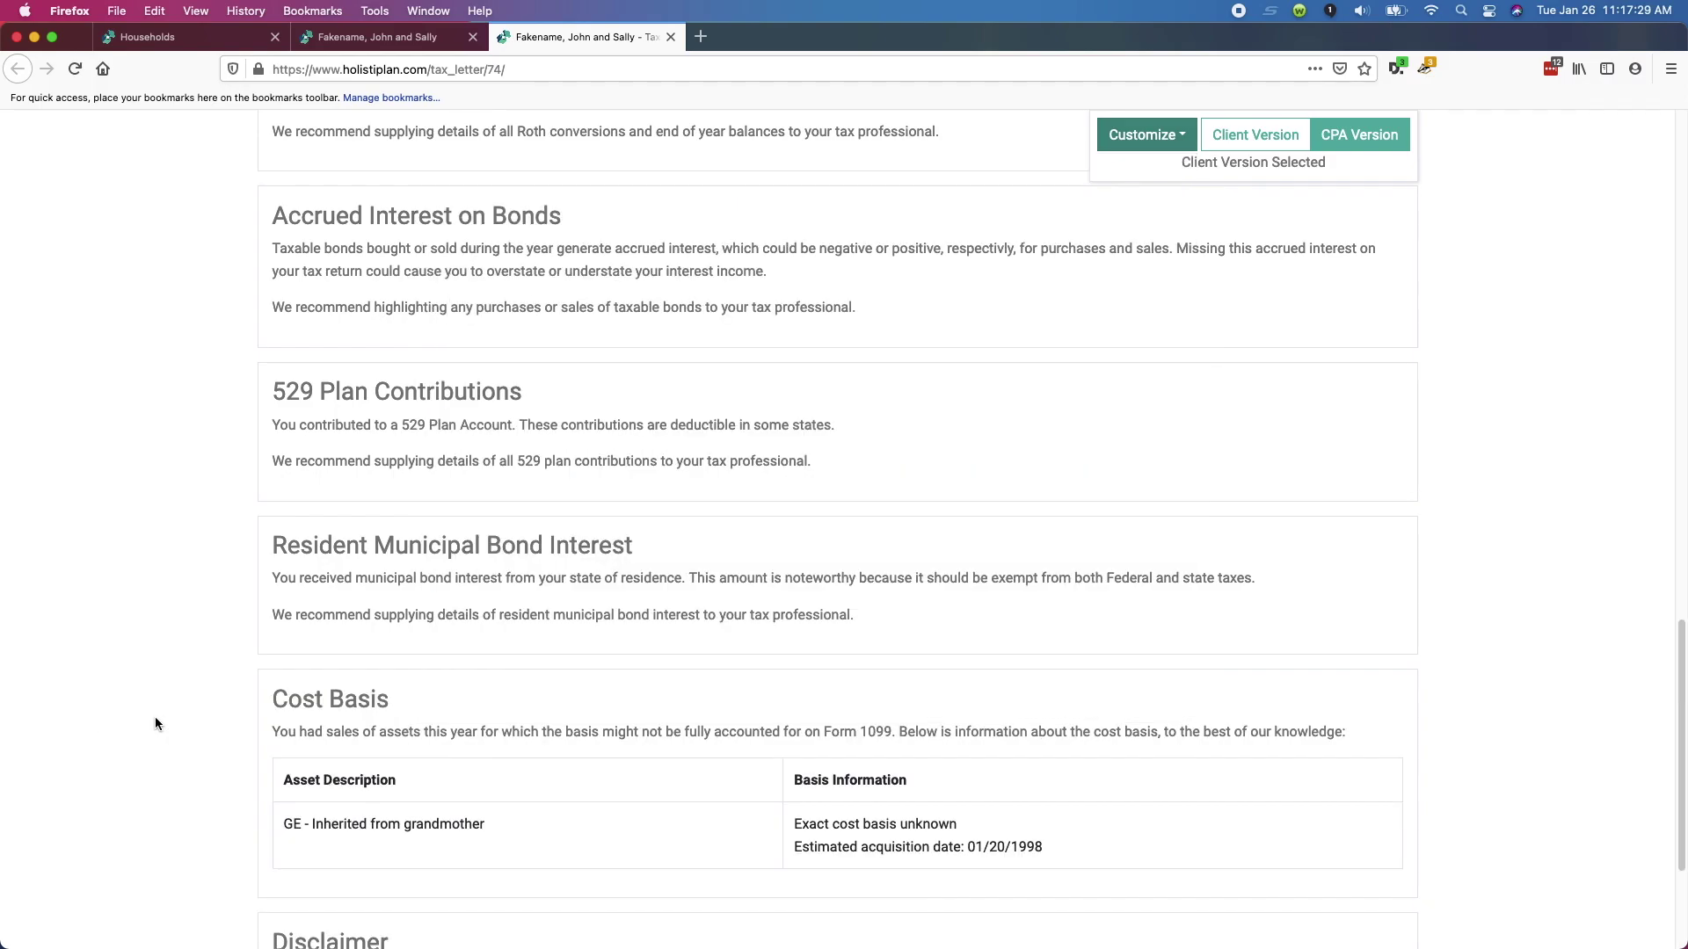
scroll(183, 720, down, 3)
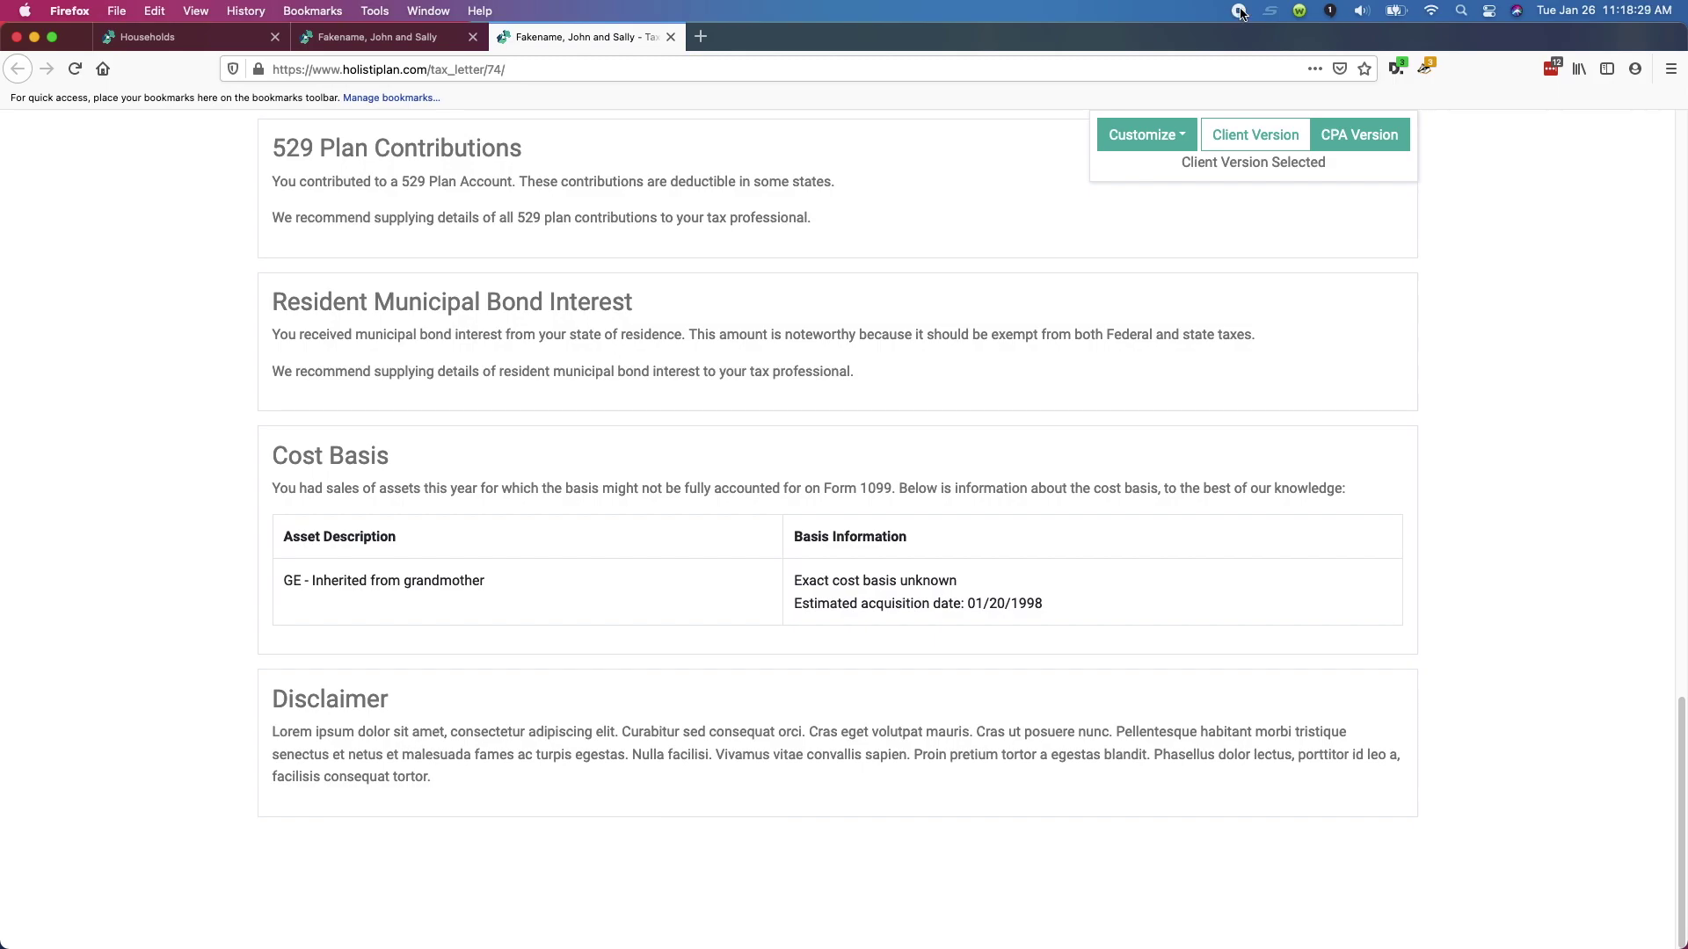
Compare the CPA version of the letter with the client version, ending on the client version.
click(1341, 148)
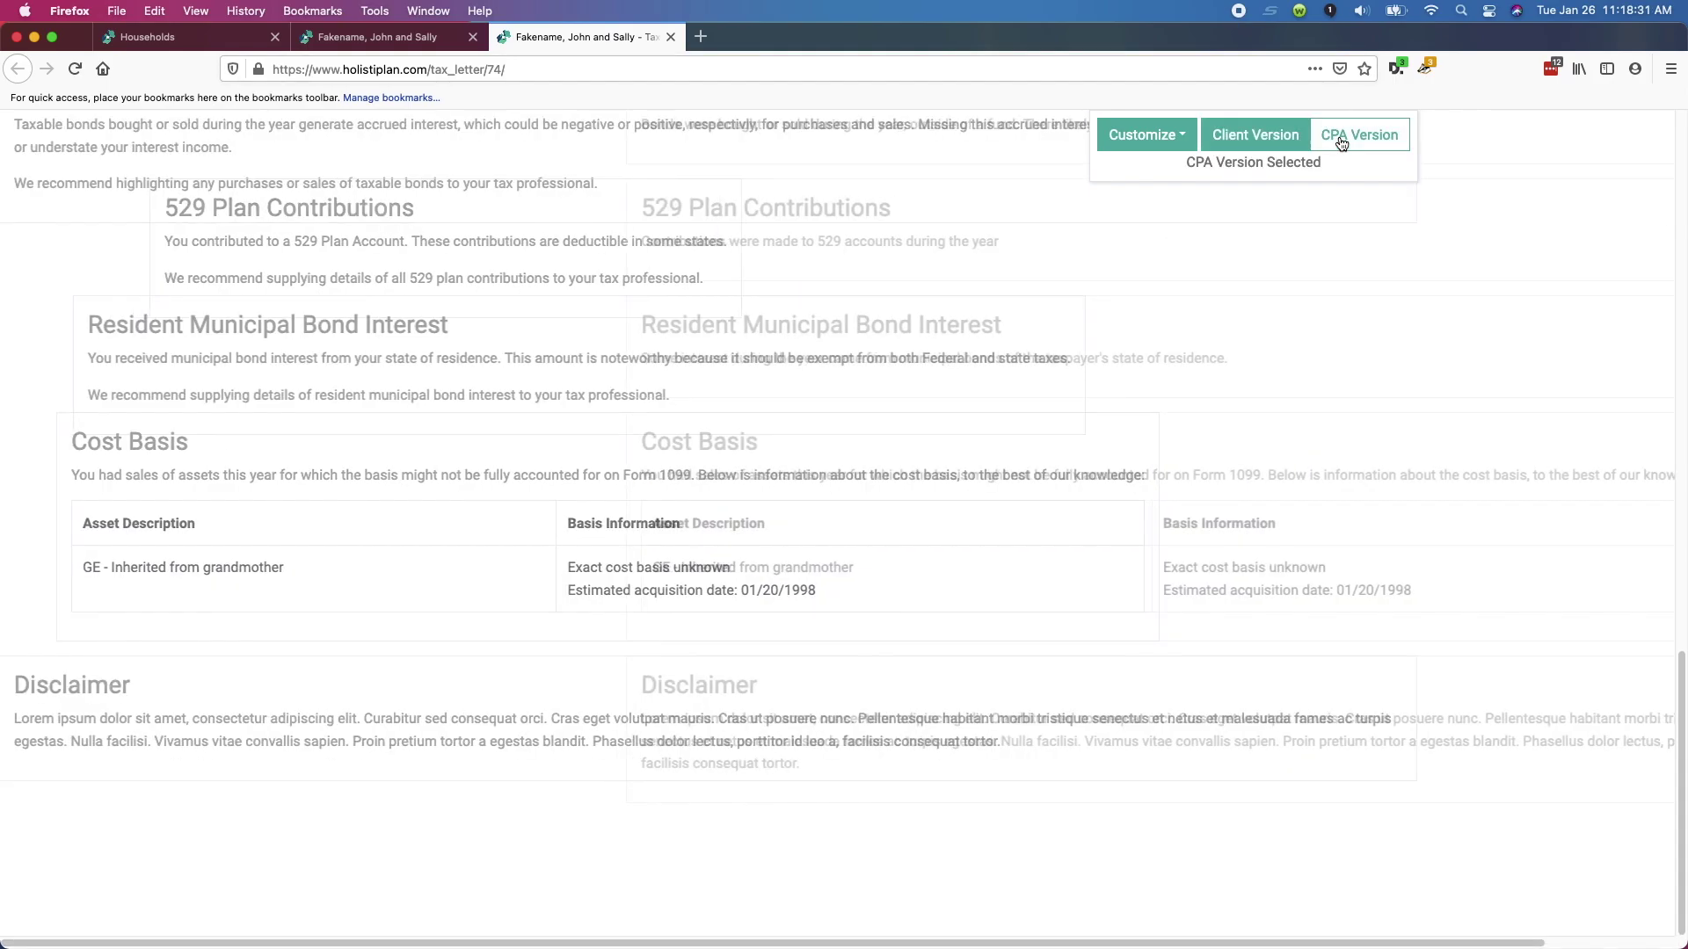
scroll(1290, 281, up, 8)
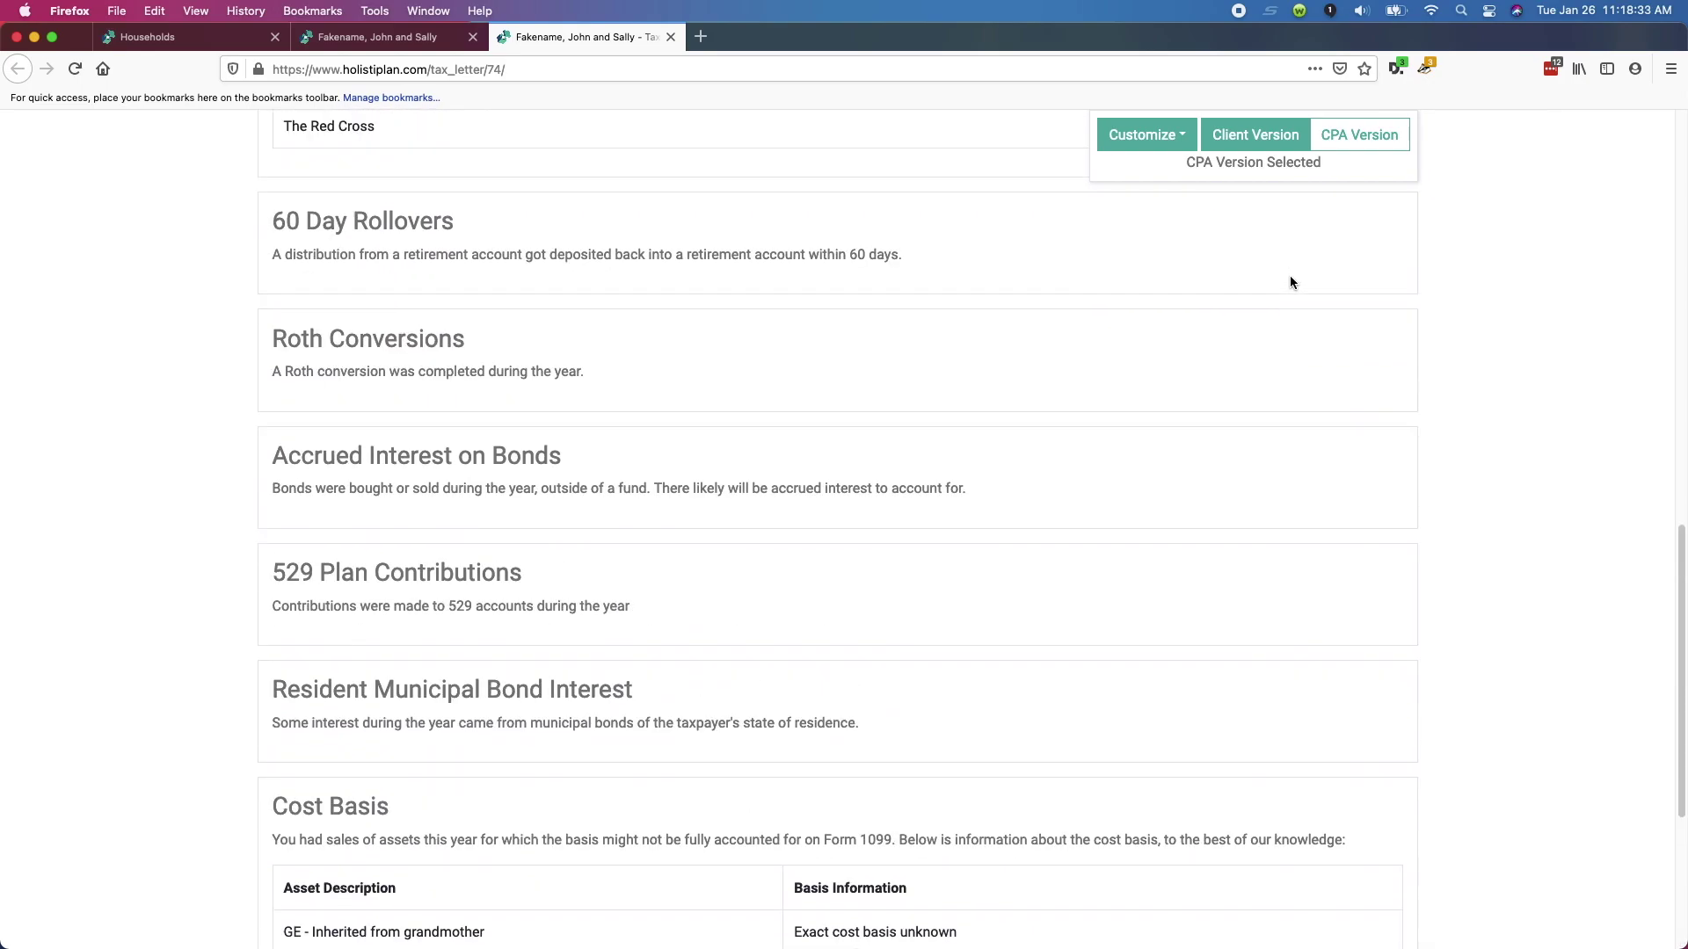
scroll(1289, 282, up, 1)
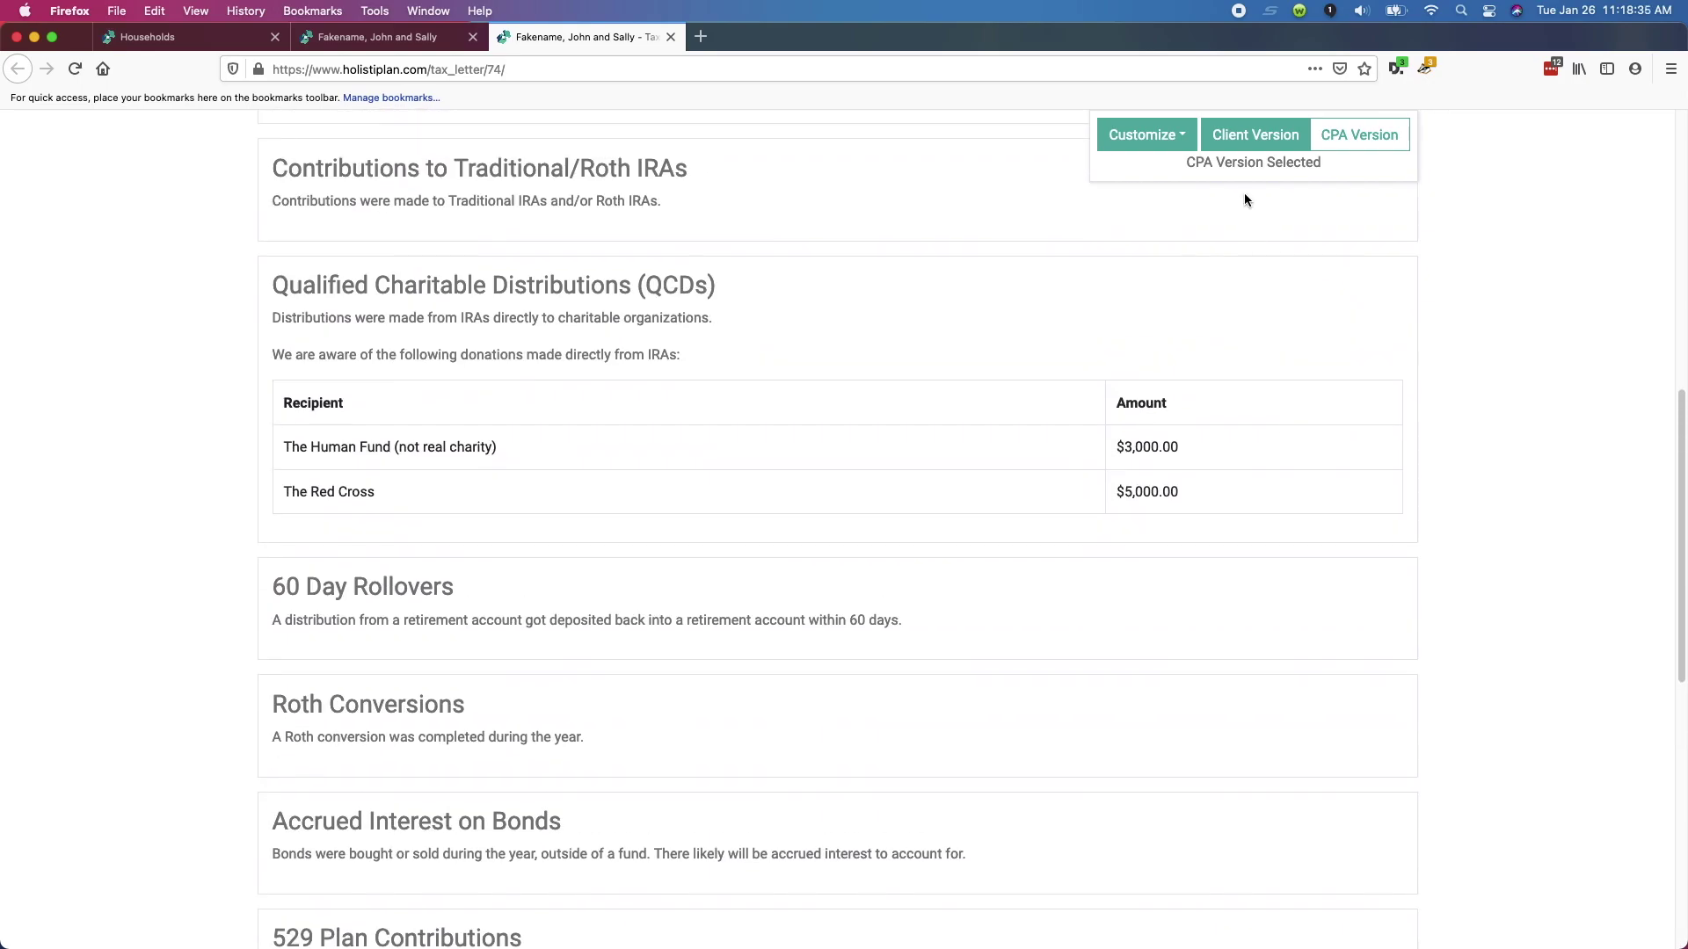
click(1244, 136)
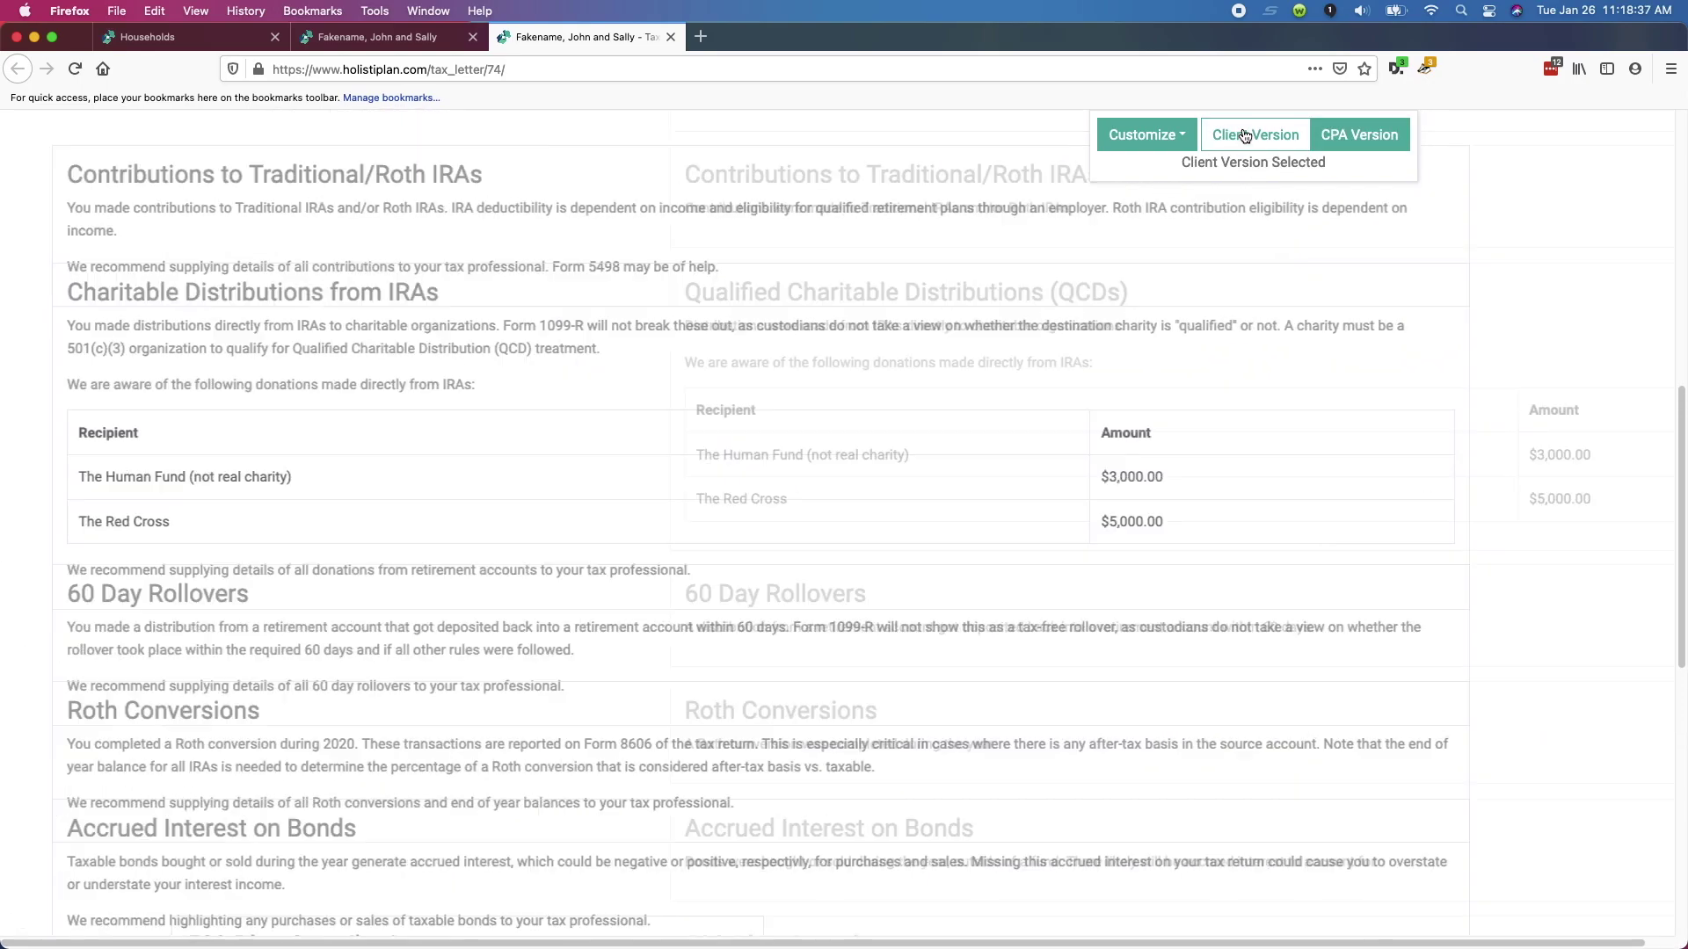
click(1371, 149)
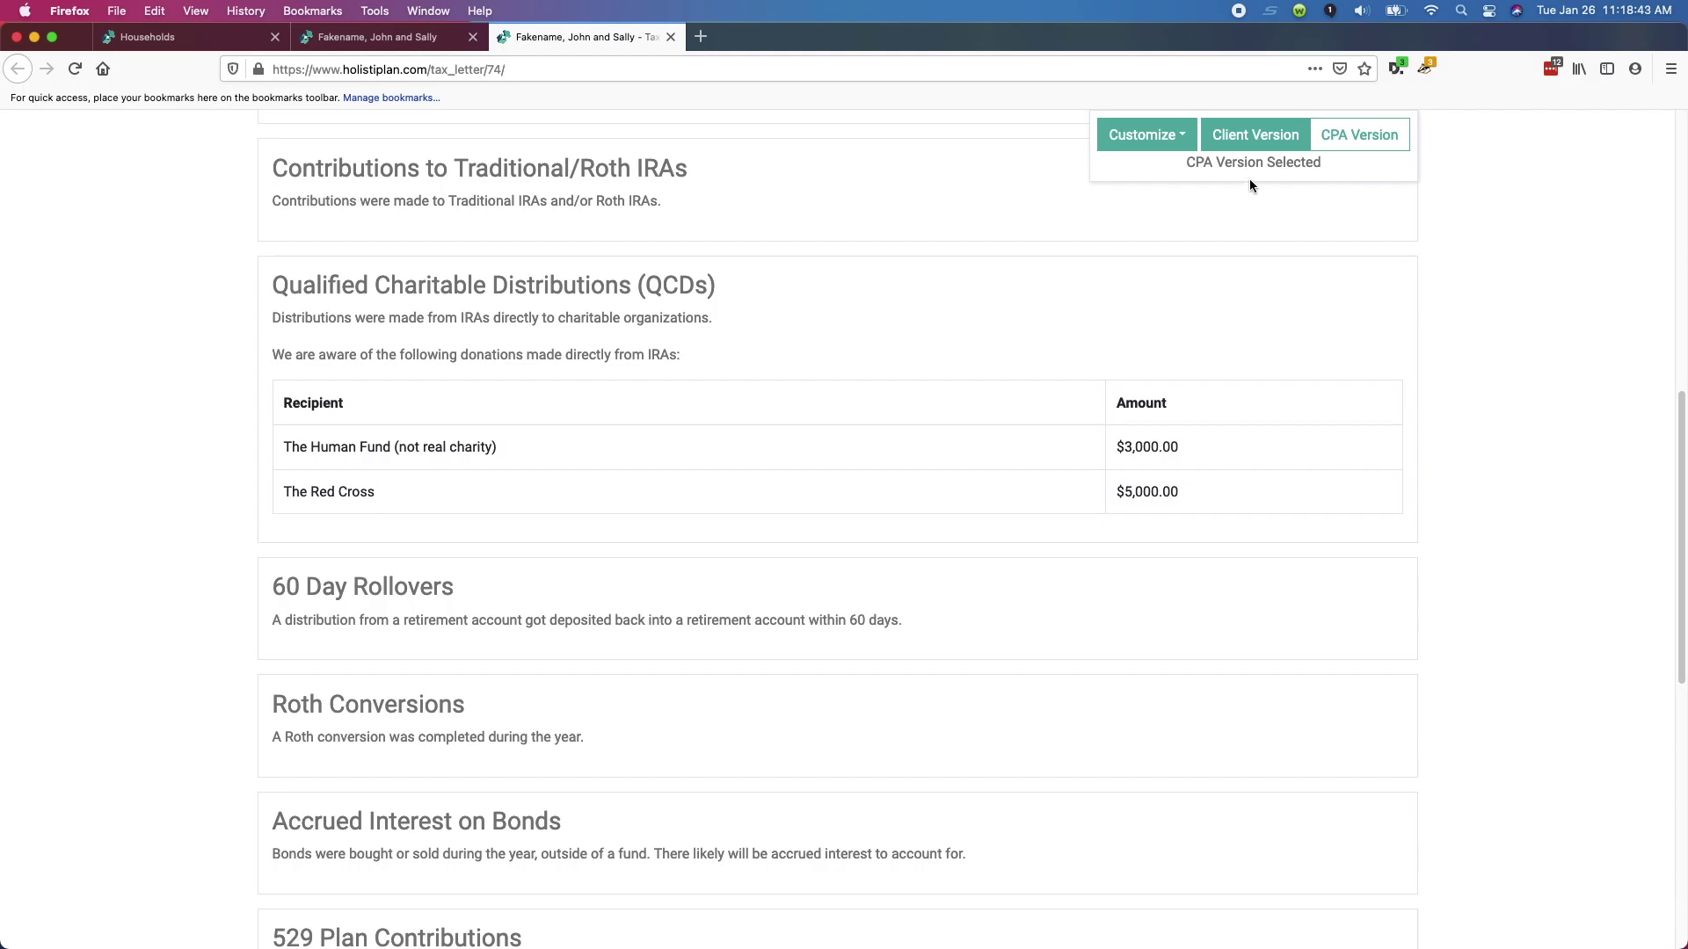
click(1252, 144)
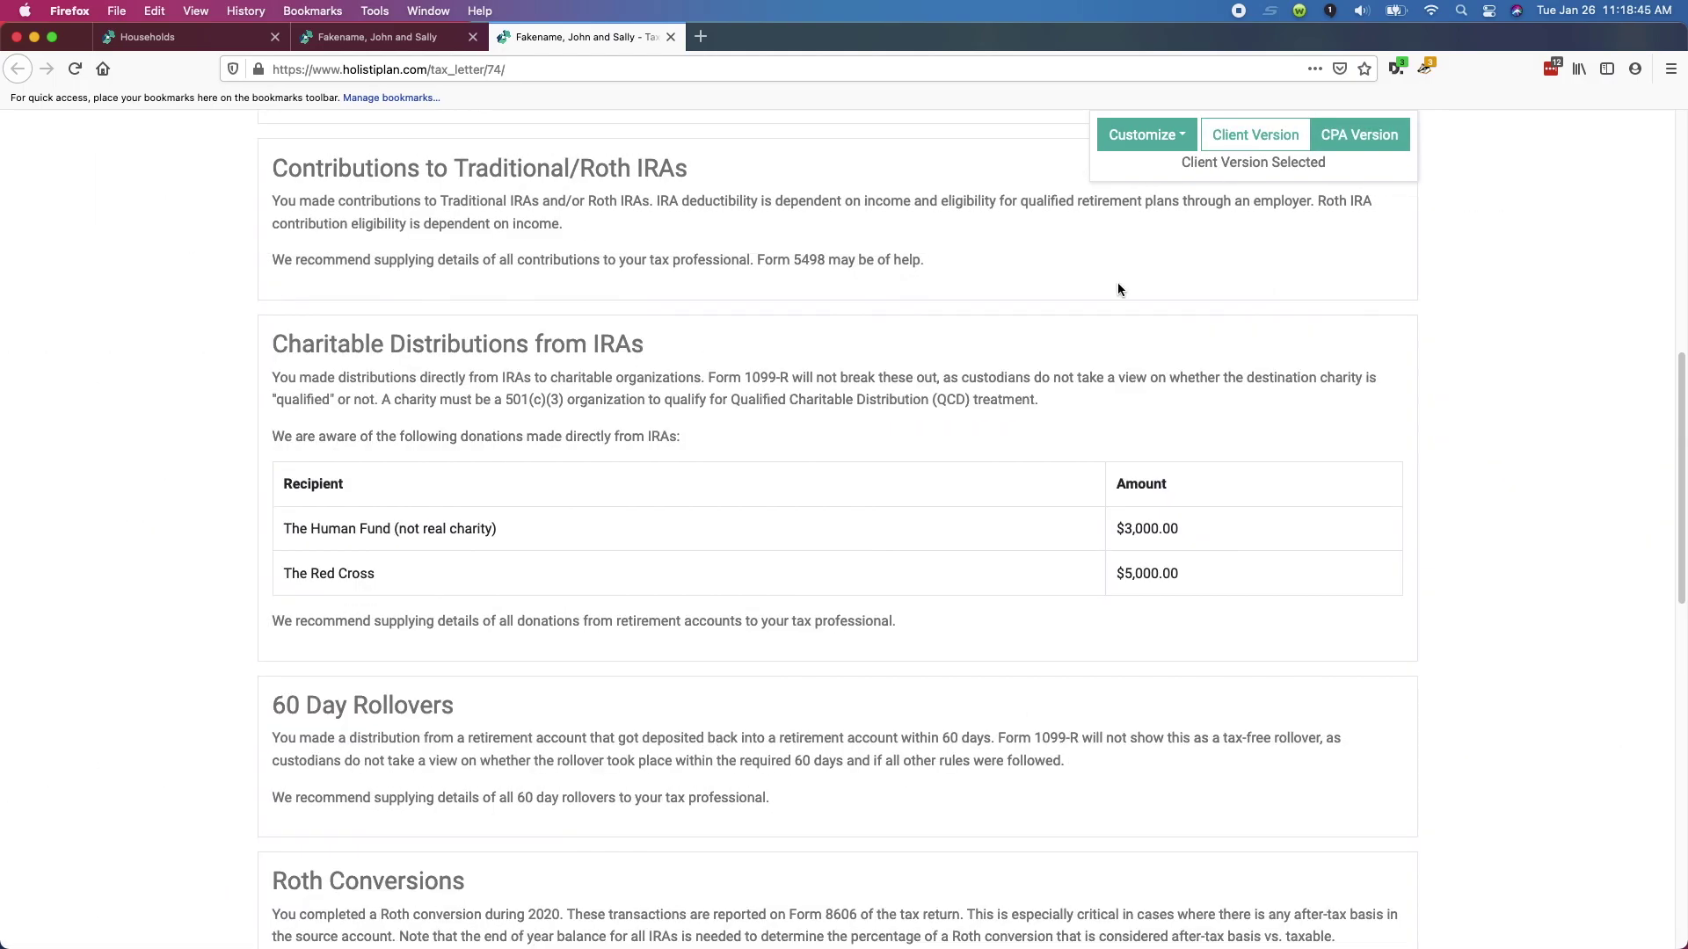